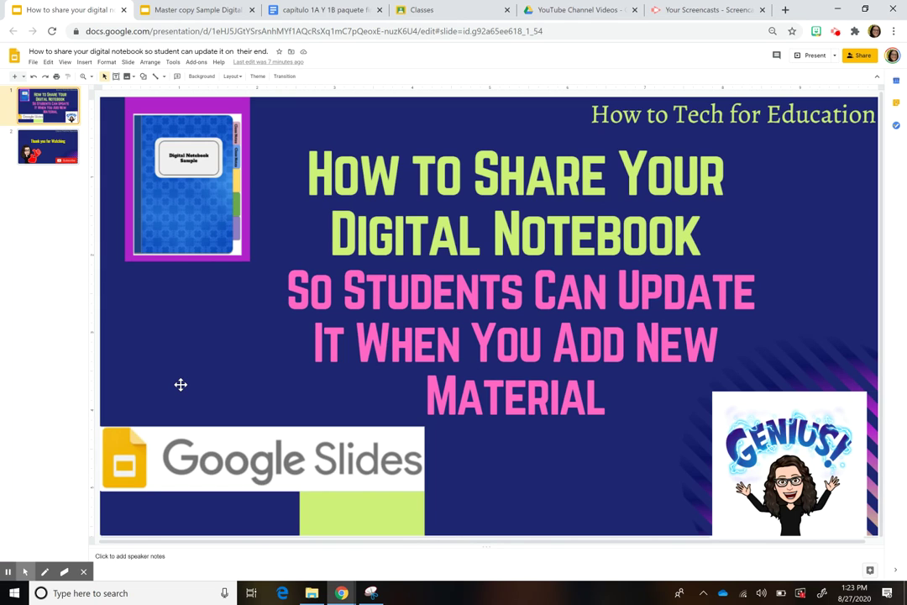
# Step: Switch to the Master copy Sample Digital Notebook presentation and look through its slides from the Cultura section back to the cover
pyautogui.click(194, 10)
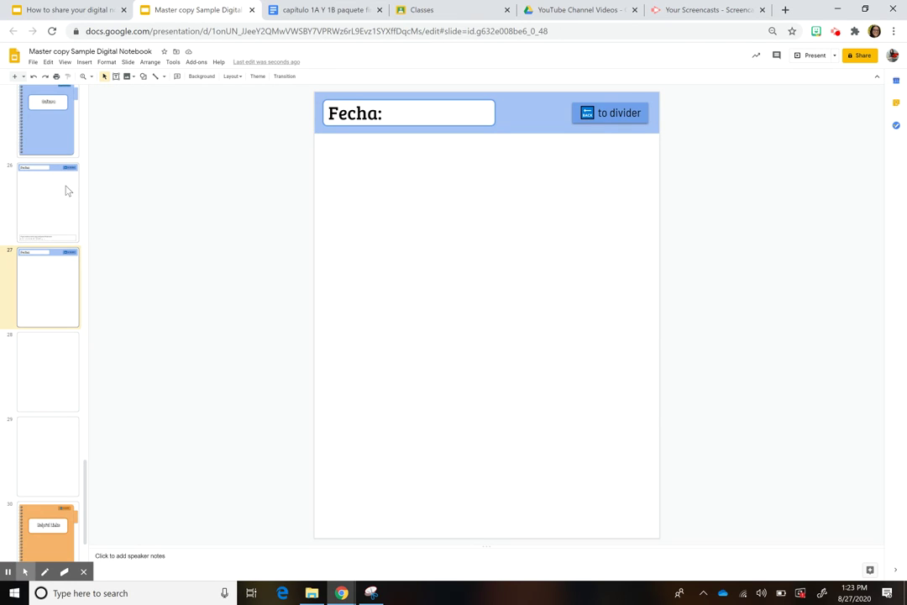
pyautogui.scroll(3, 61, 310)
pyautogui.scroll(-4, 61, 310)
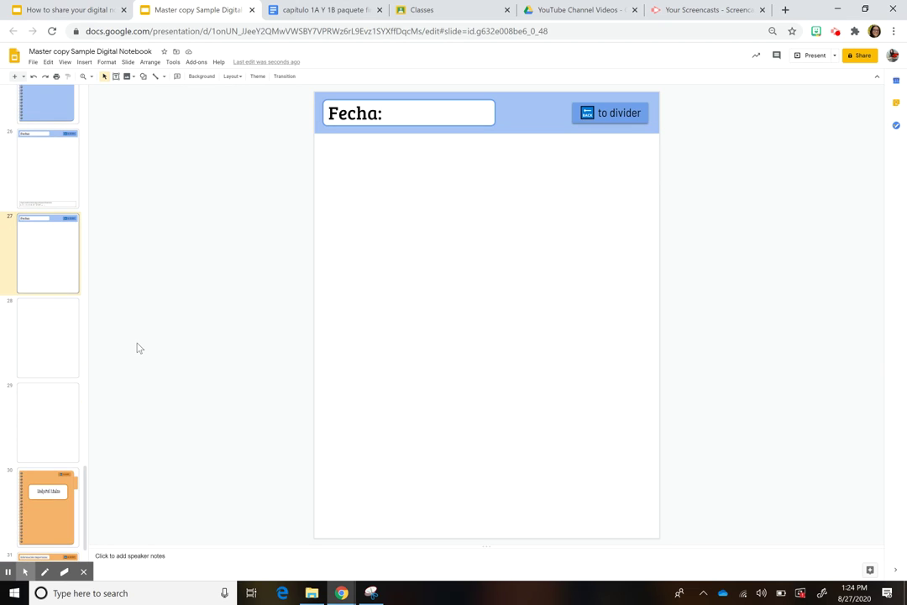
pyautogui.click(42, 185)
pyautogui.scroll(4, 35, 252)
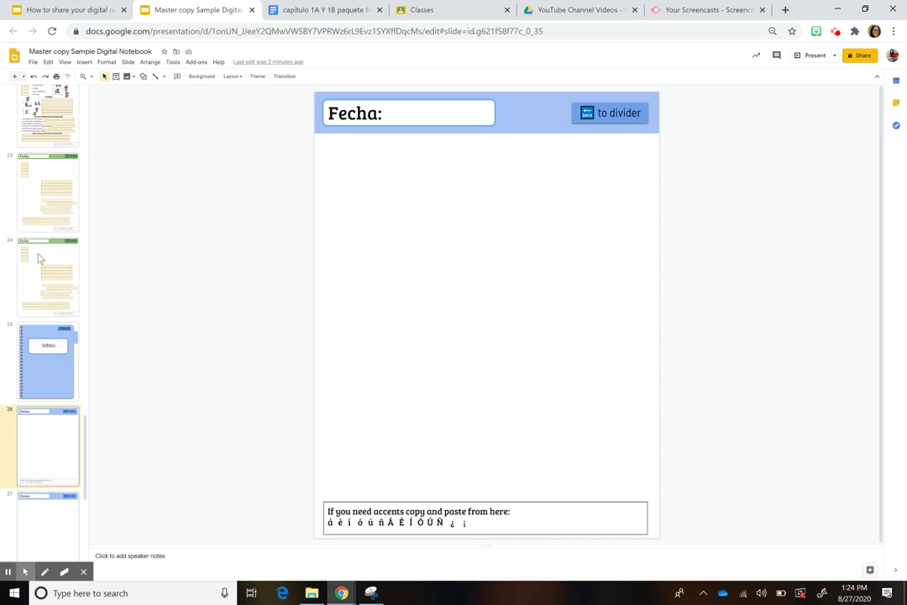
pyautogui.scroll(15, 38, 258)
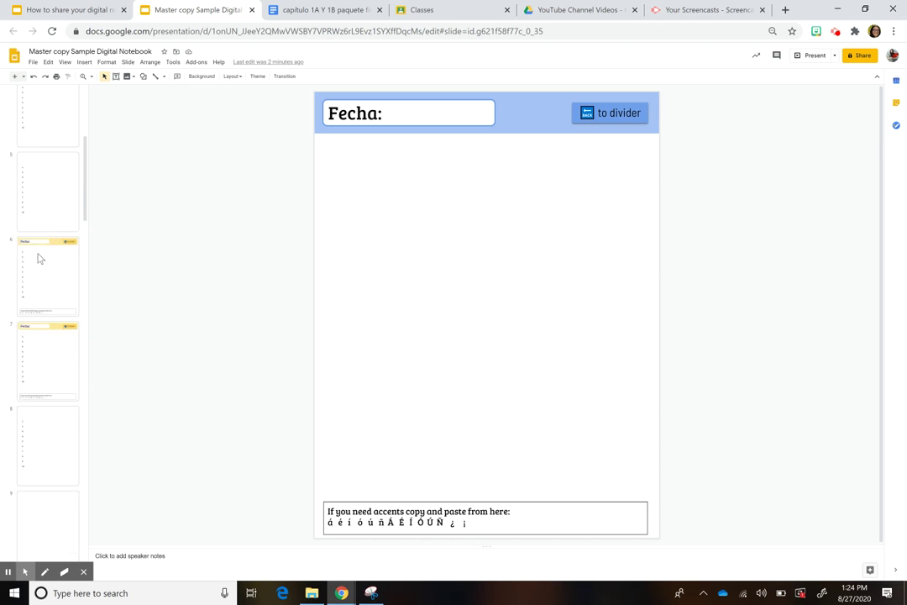
pyautogui.scroll(4, 38, 258)
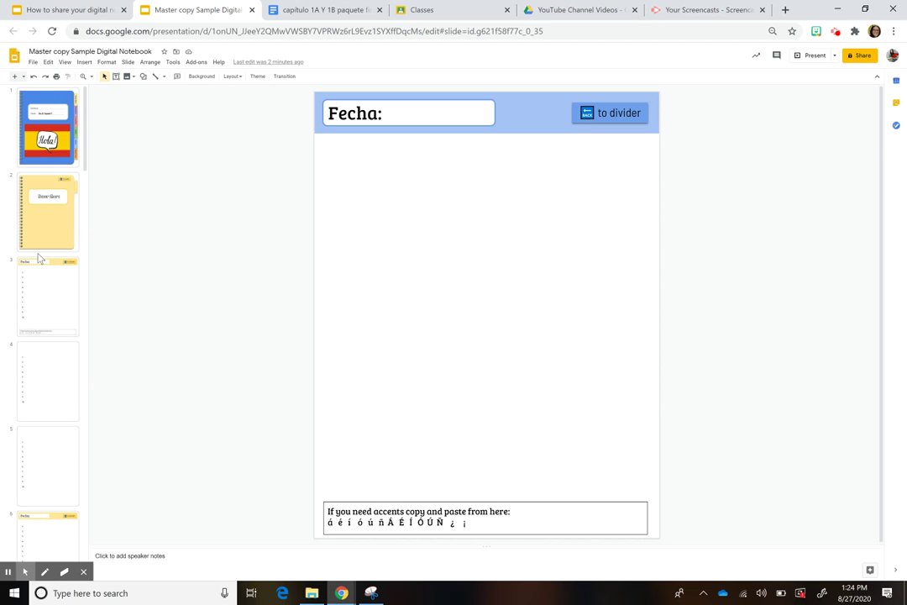
# Step: Make a copy of the entire presentation named "student copy Sample Digital Notebook" in the 7 Grade folder
pyautogui.click(33, 64)
pyautogui.moveTo(66, 139)
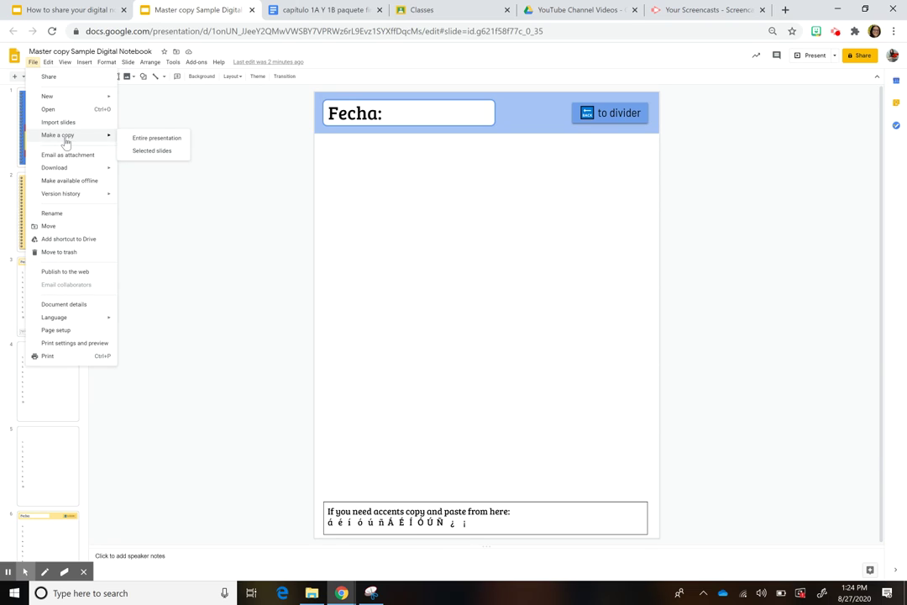
pyautogui.click(151, 139)
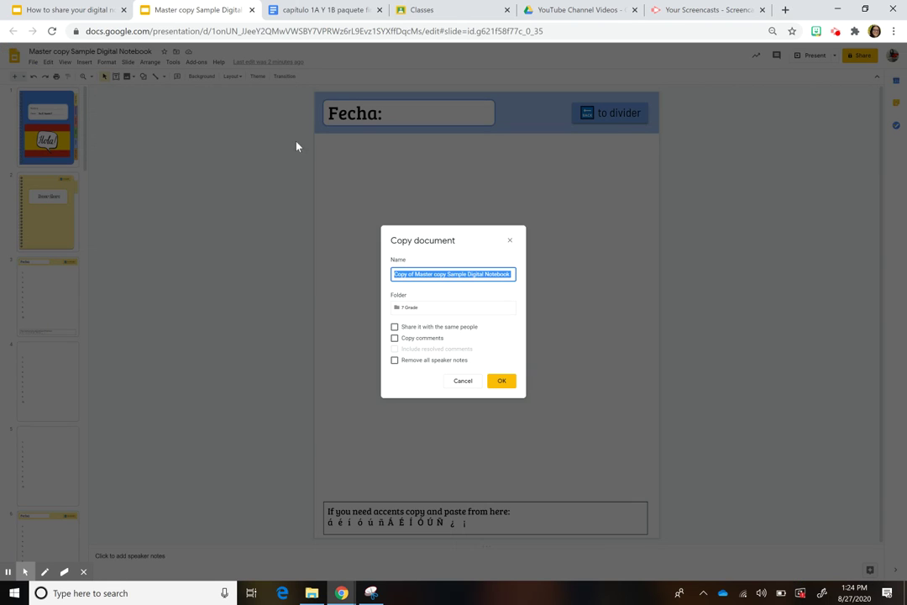
pyautogui.click(429, 274)
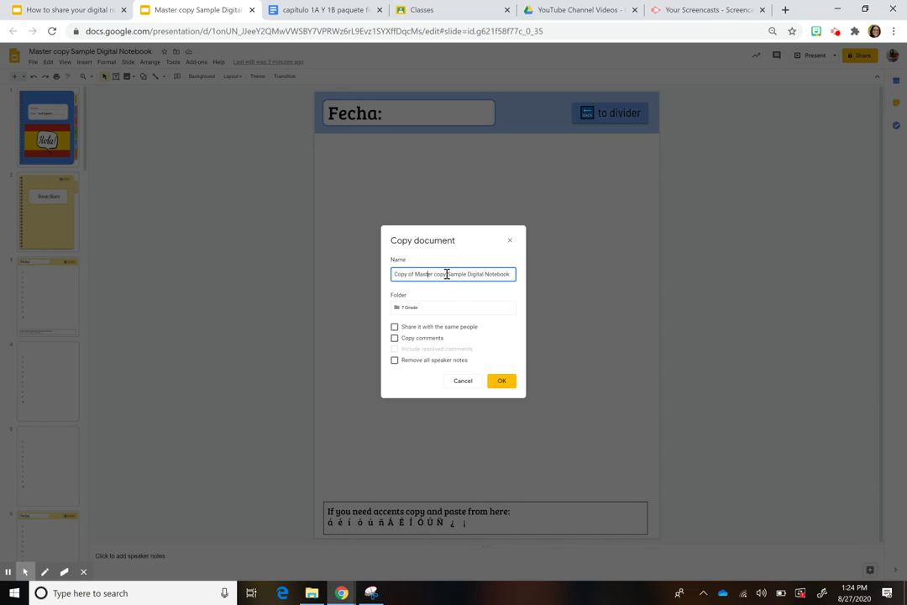
pyautogui.moveTo(447, 274); pyautogui.dragTo(386, 282)
pyautogui.write('stude')
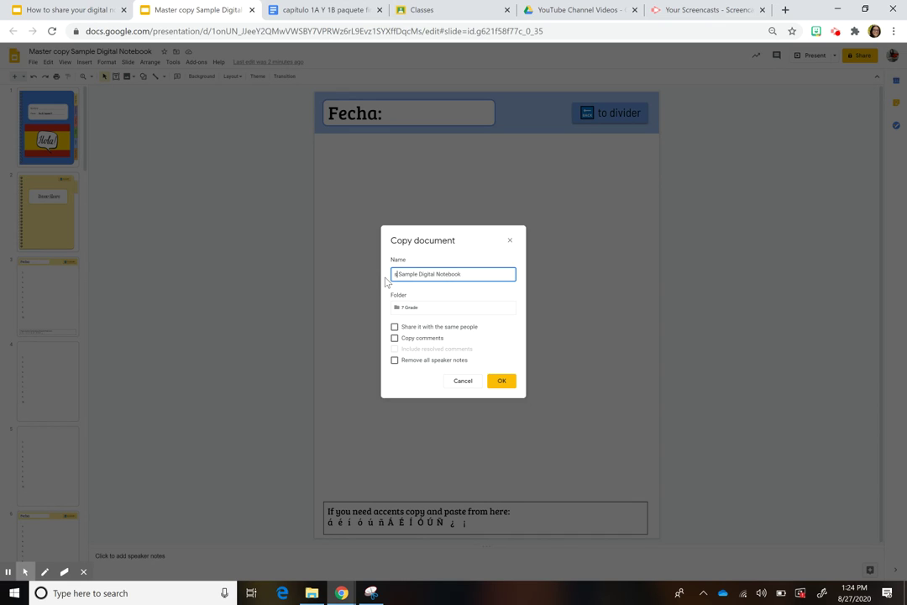
pyautogui.write('nt copy')
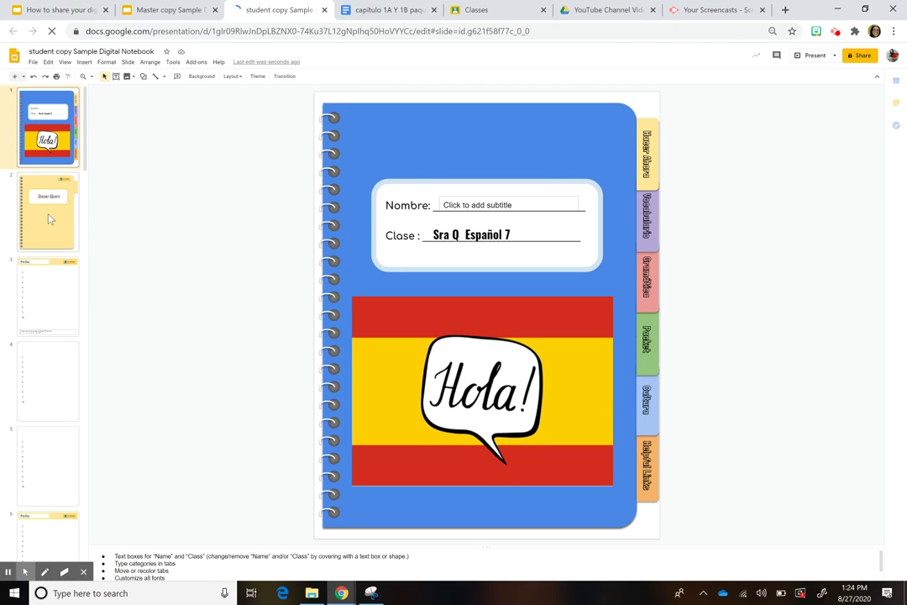
# Step: Delete slides 2 through 31 from the student copy, keeping only the cover slide
pyautogui.click(48, 238)
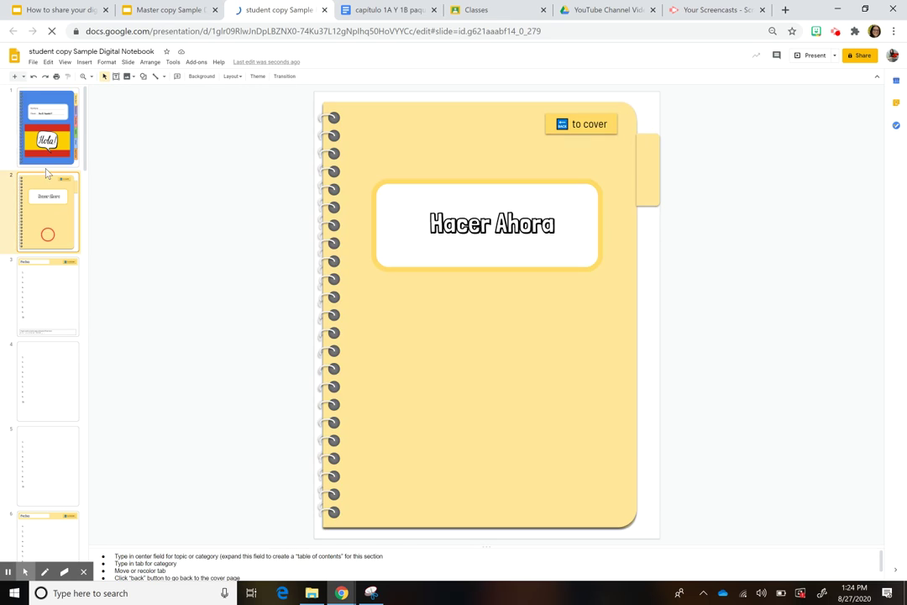
pyautogui.scroll(-20, 58, 393)
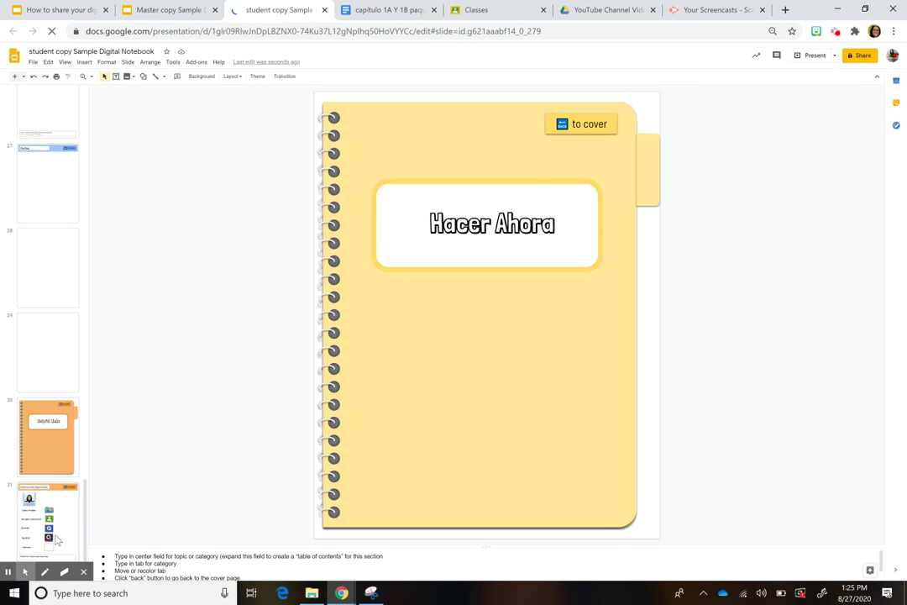
pyautogui.click(55, 538)
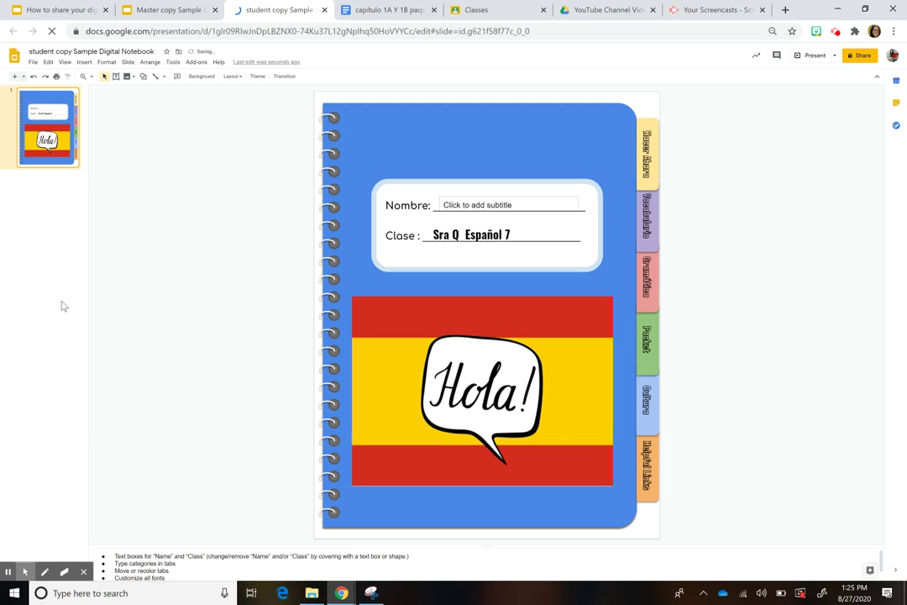
# Step: Select slides 2 through 31 in the Master copy presentation, from the Hacer Ahora divider to the Información Importante slide
pyautogui.click(168, 10)
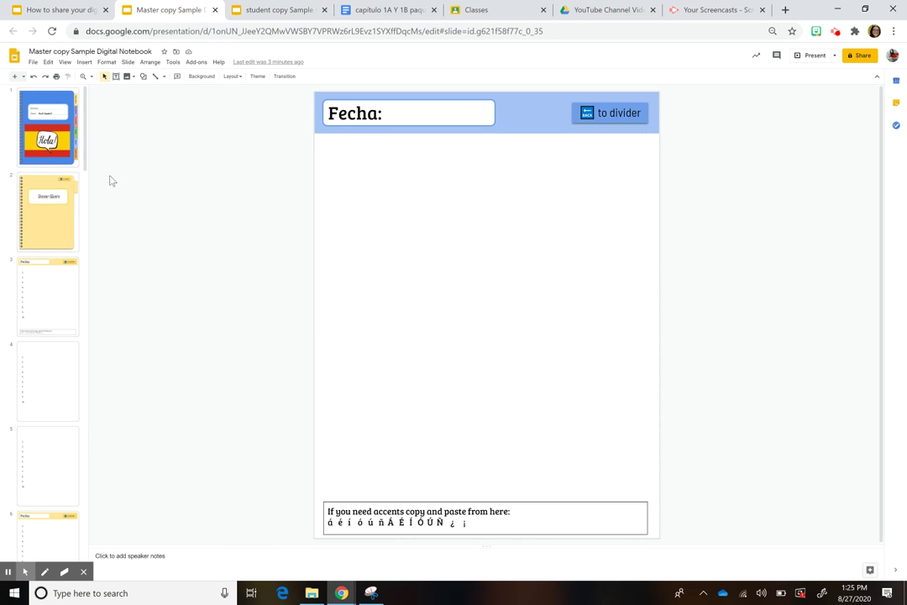
pyautogui.click(50, 222)
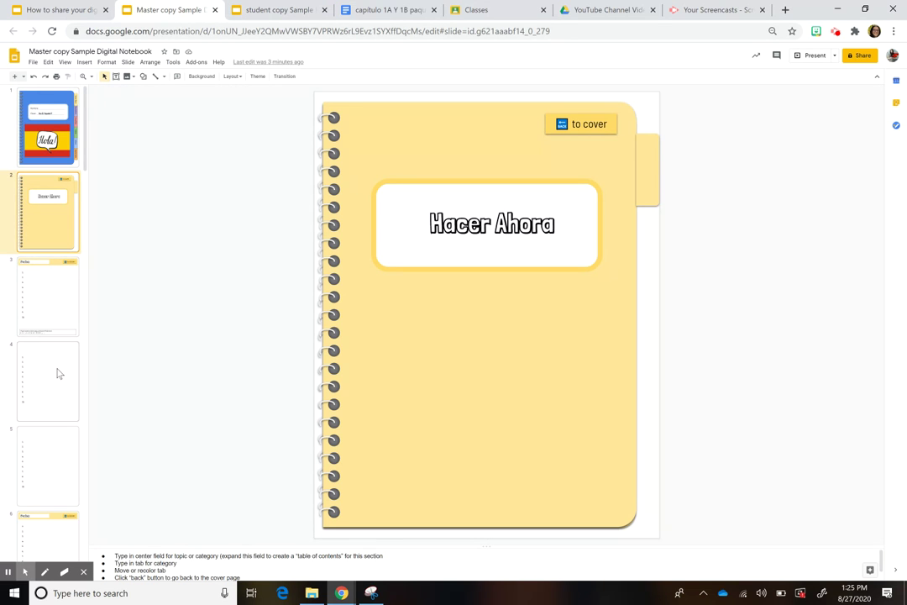
pyautogui.scroll(-1, 59, 373)
pyautogui.scroll(-15, 59, 373)
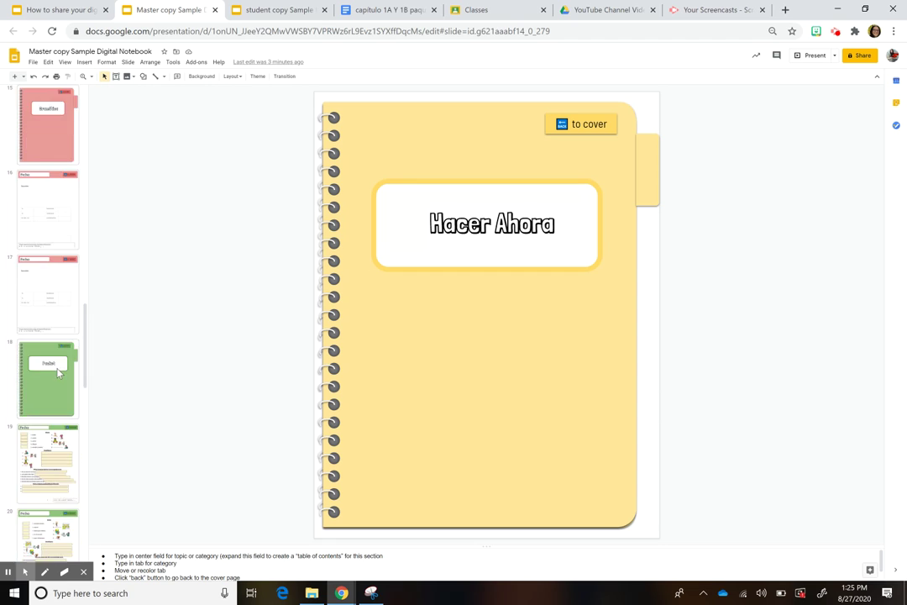
pyautogui.scroll(-8, 59, 373)
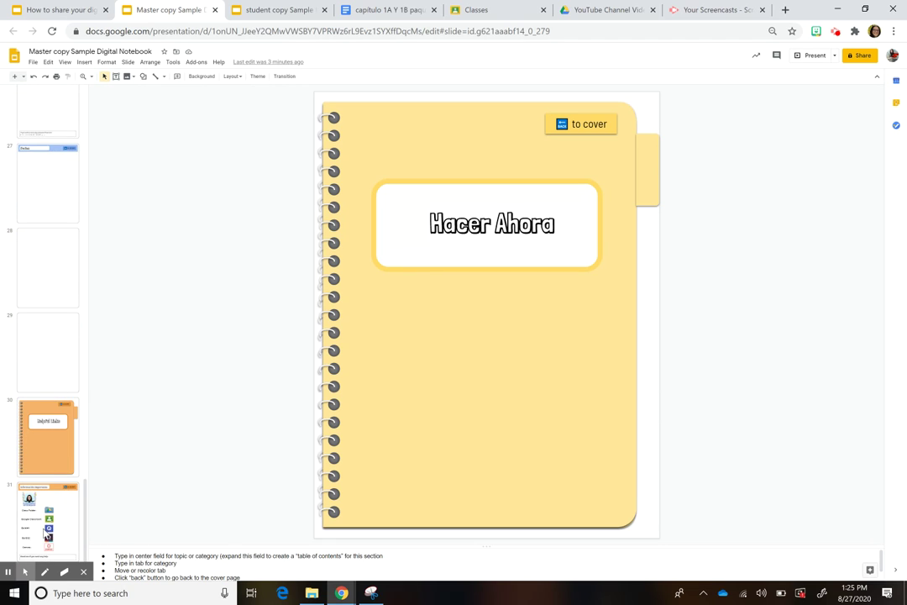
pyautogui.rightClick(44, 531)
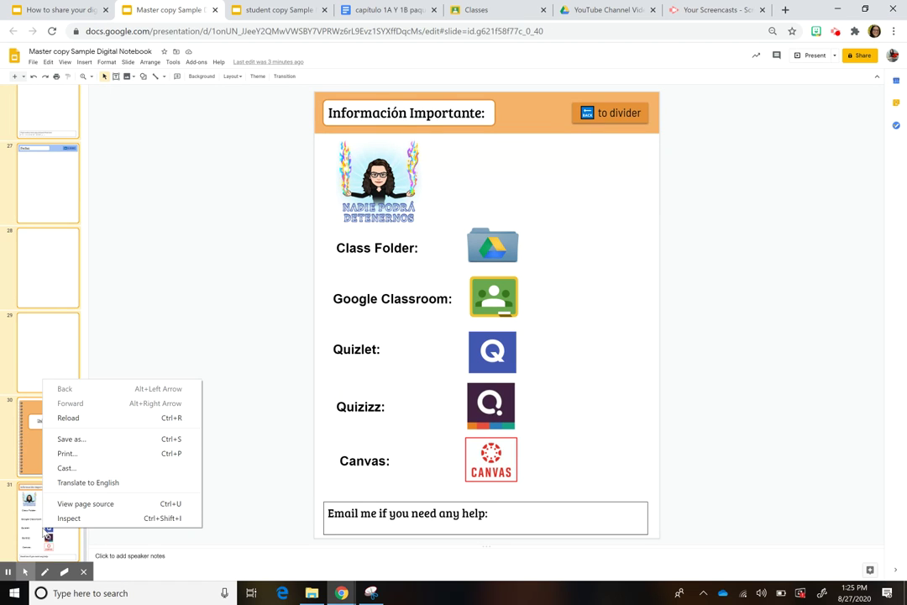
pyautogui.click(268, 9)
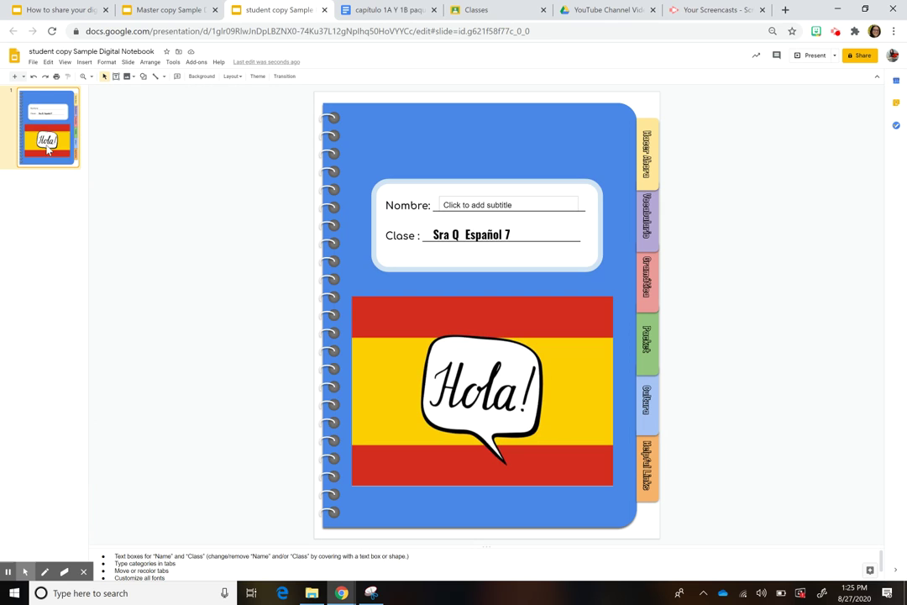
pyautogui.hotkey('ctrl', 'v')
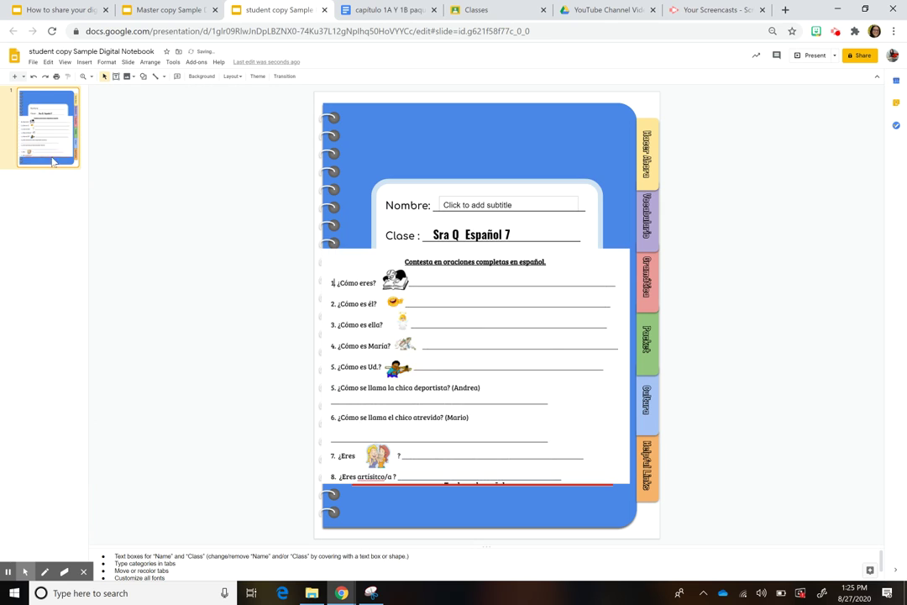
pyautogui.click(34, 76)
# Step: Copy the selected slides from the master and paste them after the student copy's cover, linked to the original presentation
pyautogui.click(128, 19)
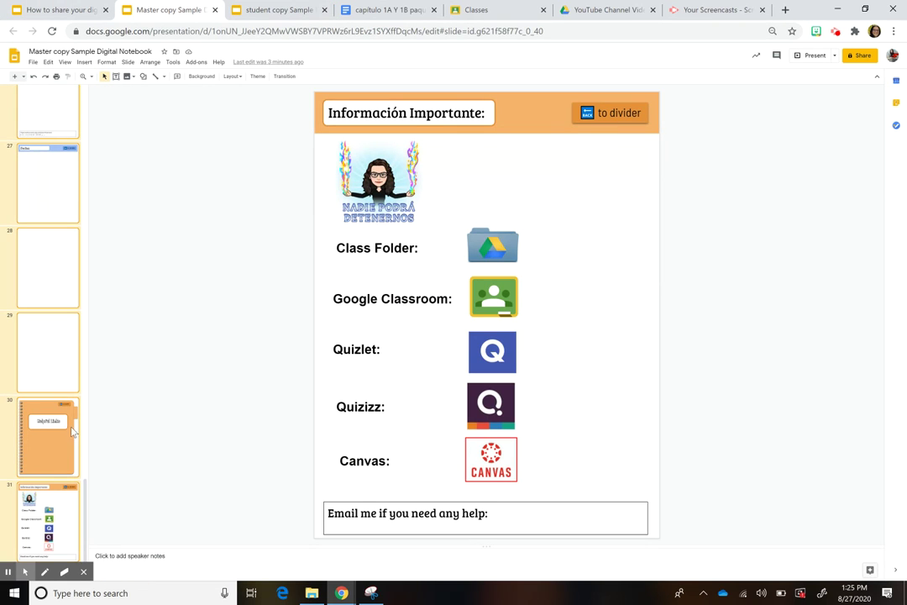
pyautogui.click(252, 9)
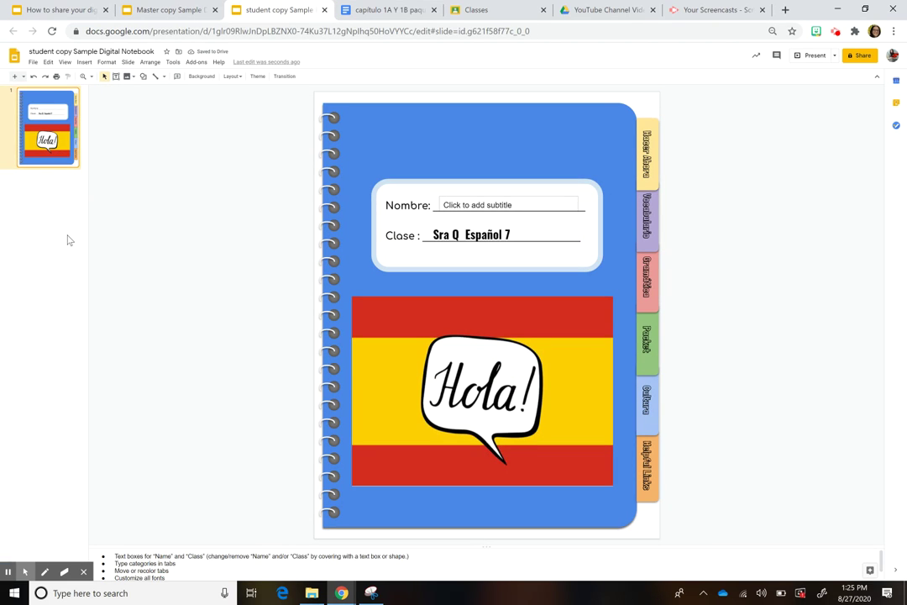
pyautogui.hotkey('ctrl', 'v')
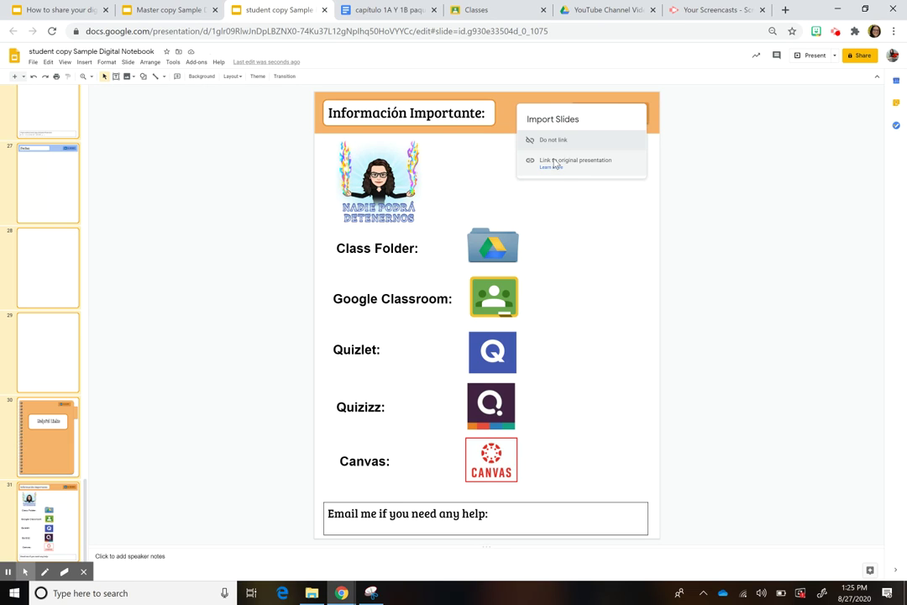
pyautogui.click(568, 161)
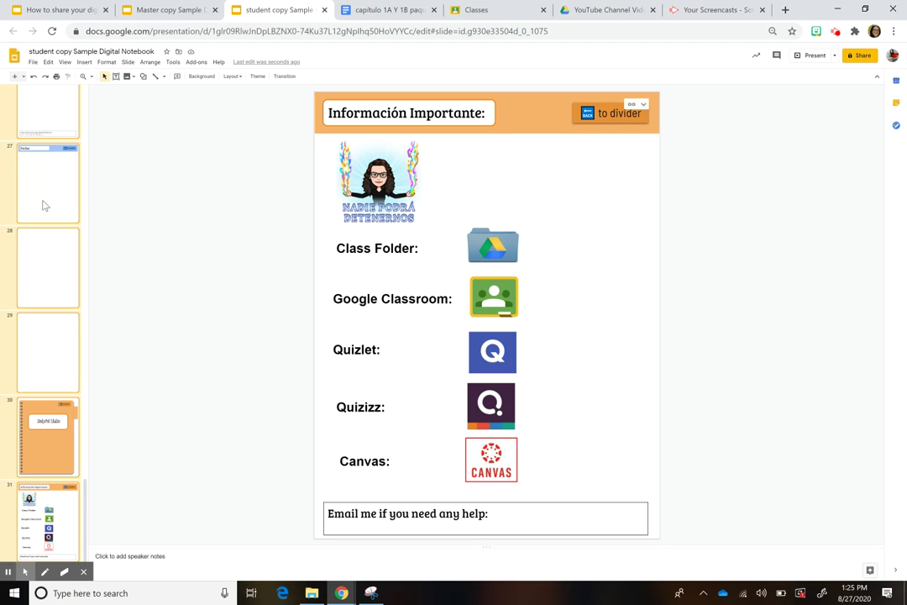
# Step: Compare the linked Hacer Ahora divider slide with the cover slide in the student copy
pyautogui.scroll(20, 42, 202)
pyautogui.scroll(5, 45, 205)
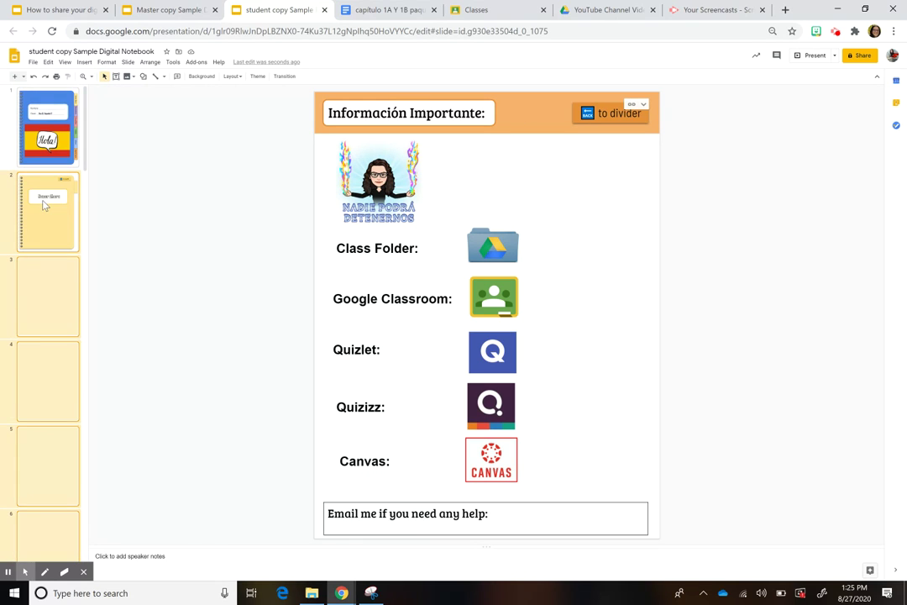
pyautogui.click(44, 211)
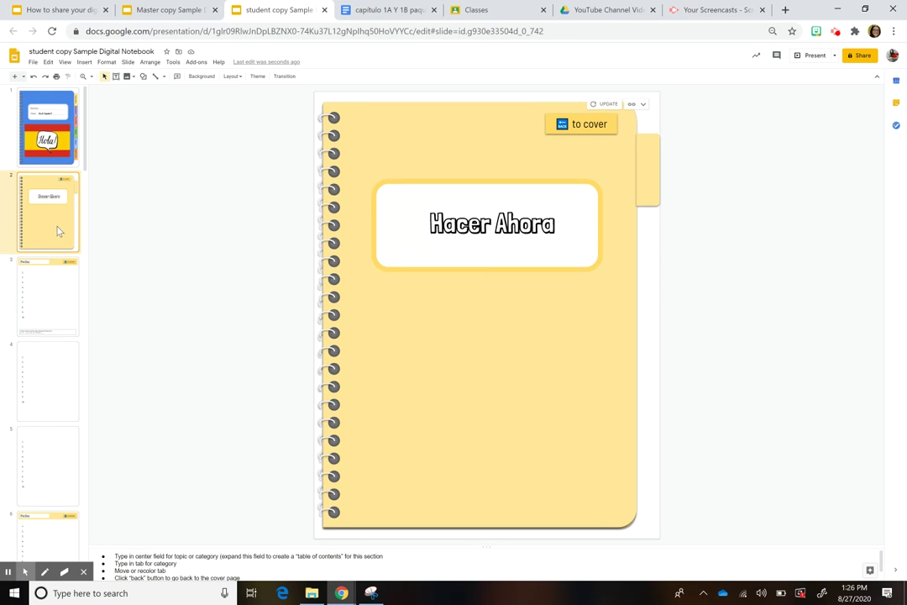
pyautogui.click(33, 148)
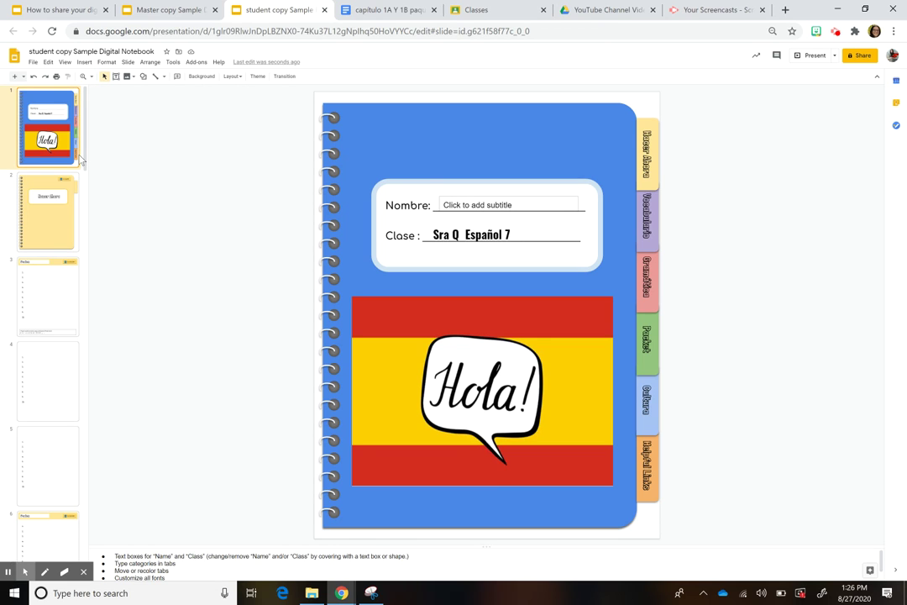
pyautogui.click(48, 220)
# Step: Paste the "Contesta en oraciones completas en español" worksheet image onto blank slide 9 of the master, and enlarge it to nearly the slide's width
pyautogui.click(159, 10)
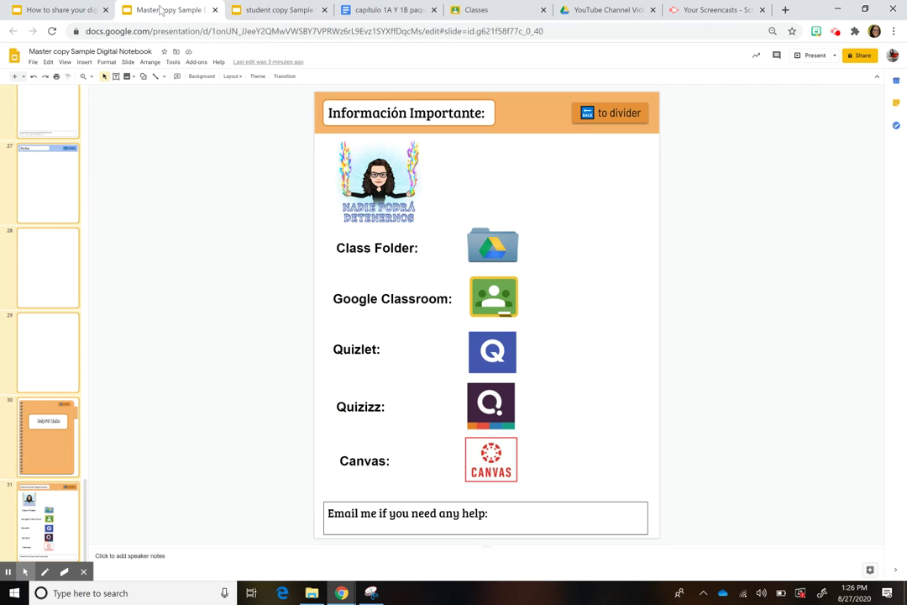
pyautogui.scroll(5, 54, 290)
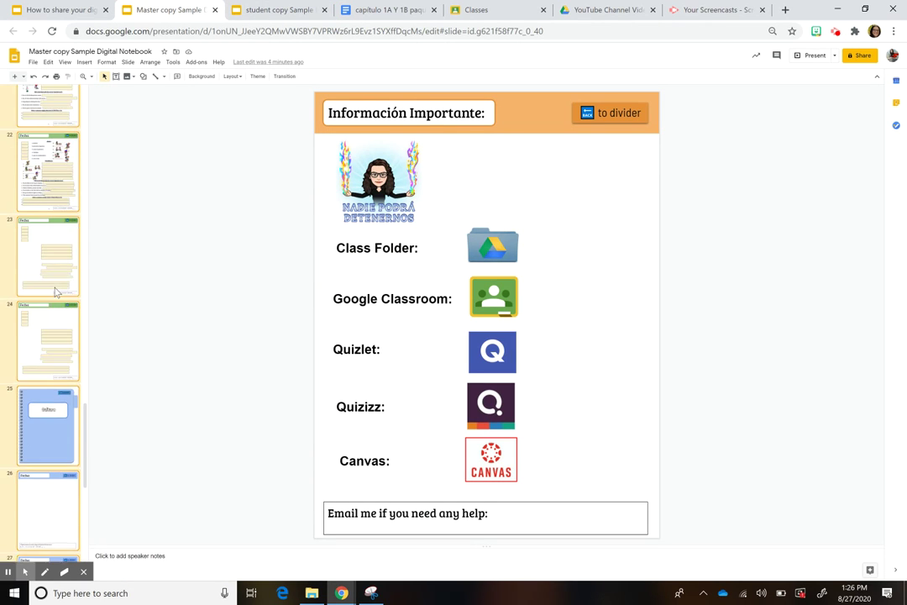
pyautogui.scroll(10, 55, 291)
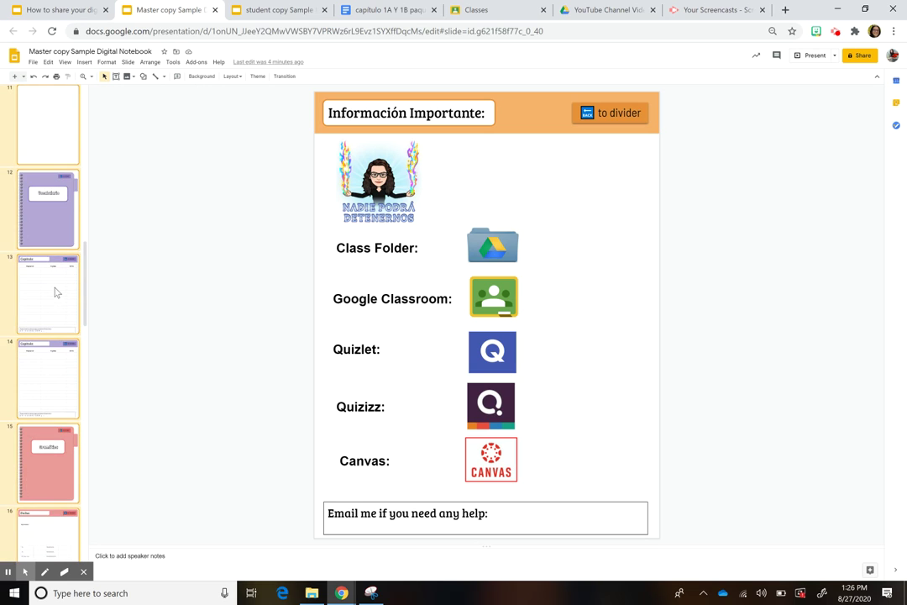
pyautogui.scroll(4, 56, 292)
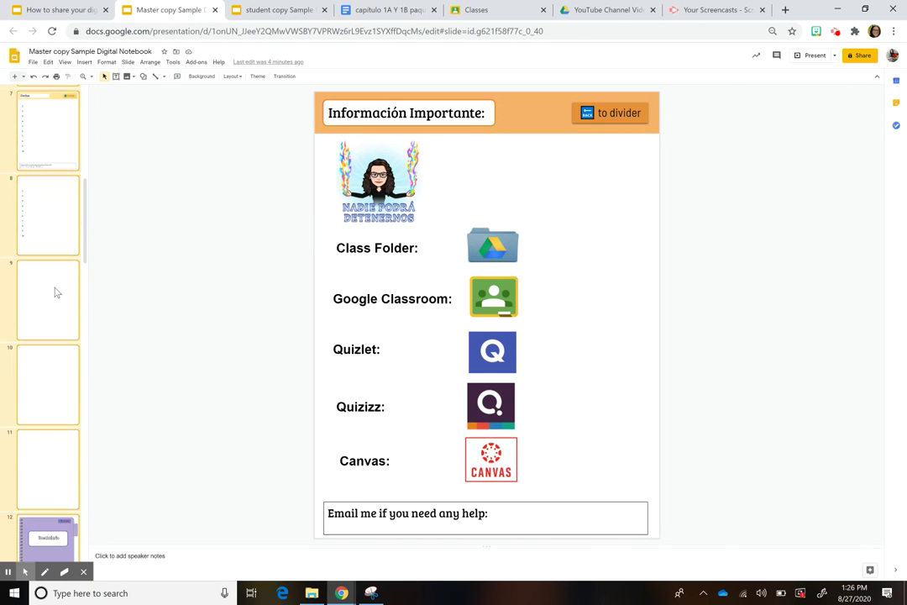
pyautogui.scroll(-1, 55, 291)
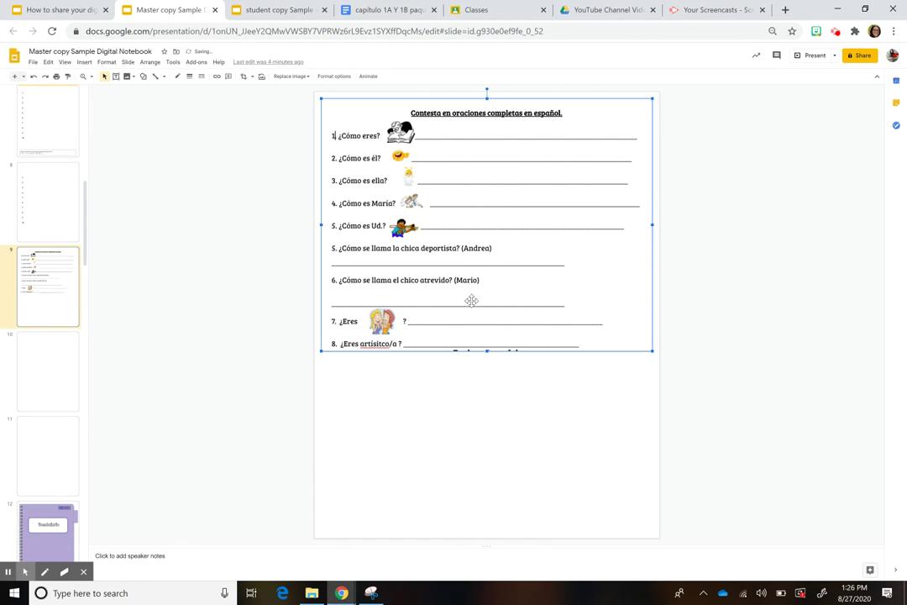
pyautogui.moveTo(472, 300); pyautogui.dragTo(469, 305)
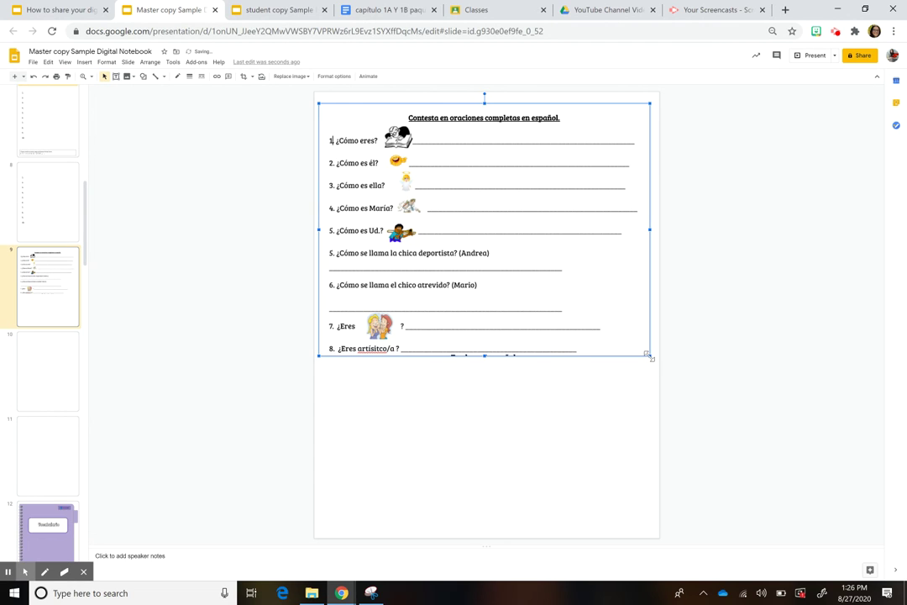
pyautogui.moveTo(651, 357); pyautogui.dragTo(617, 359)
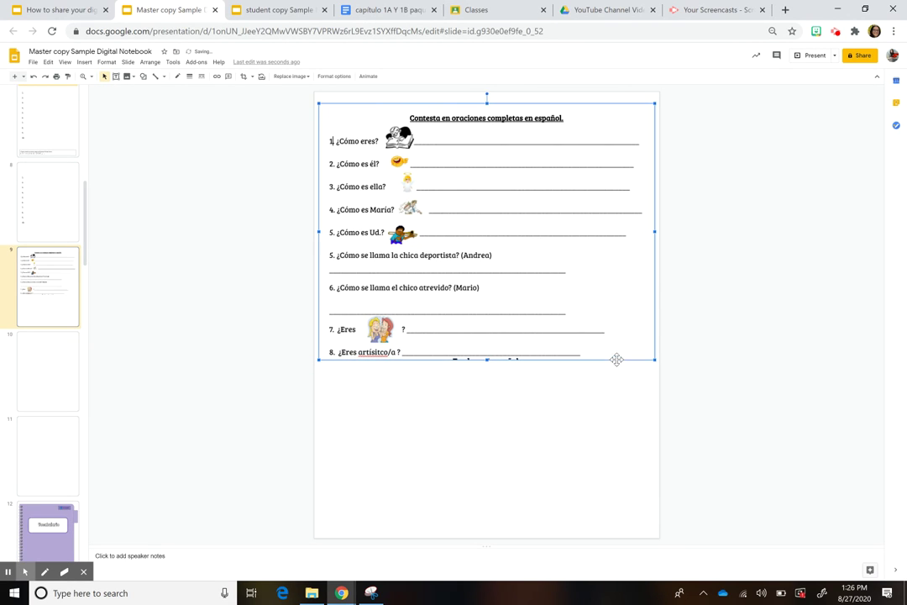
pyautogui.click(588, 434)
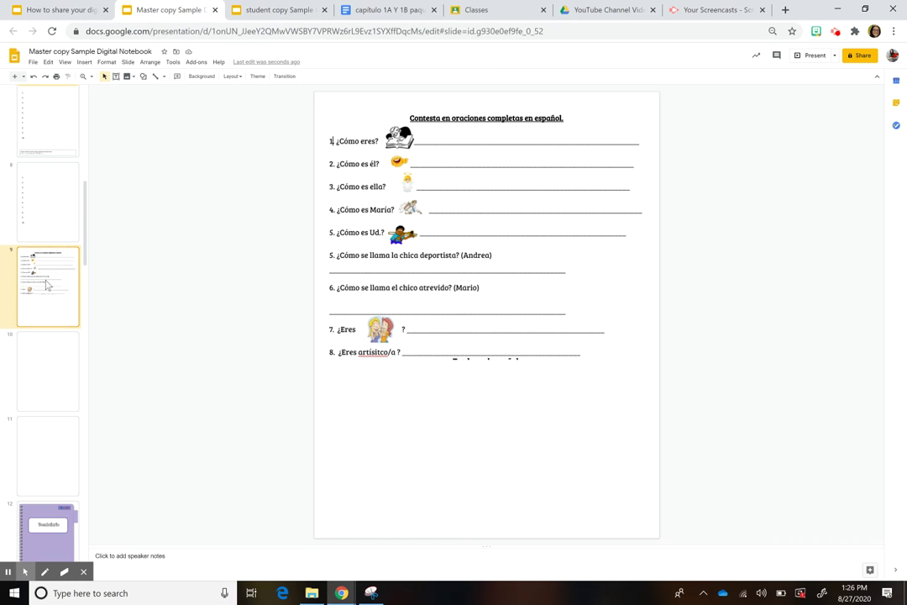
# Step: In the student copy, add a text box reading "Soy estudioso." below the worksheet on slide 9
pyautogui.click(268, 12)
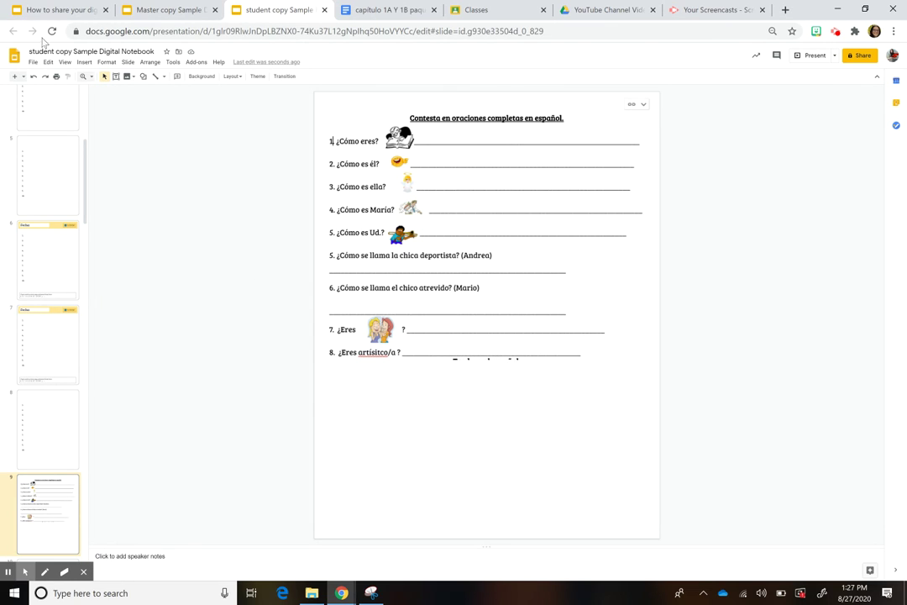
pyautogui.click(84, 63)
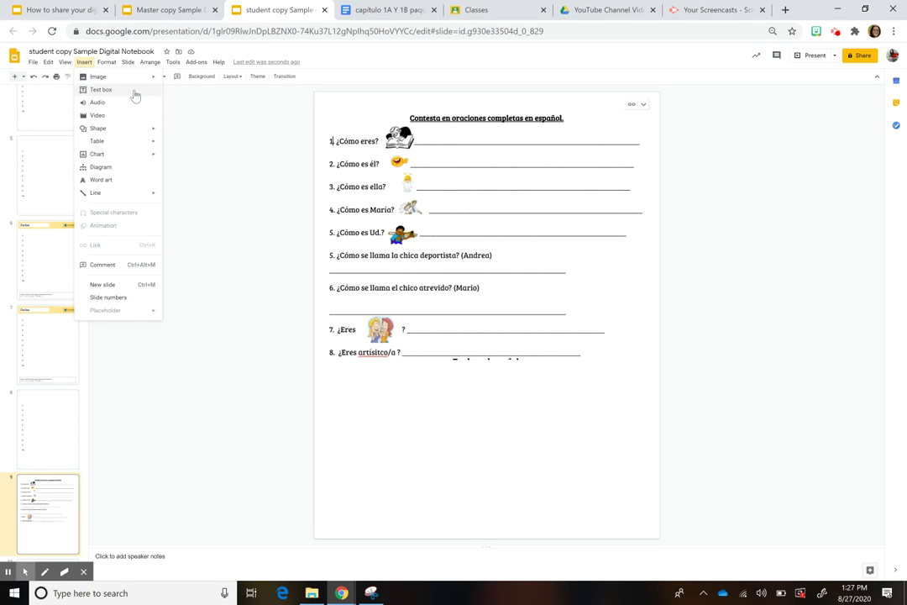
pyautogui.click(101, 89)
pyautogui.moveTo(363, 387); pyautogui.dragTo(585, 499)
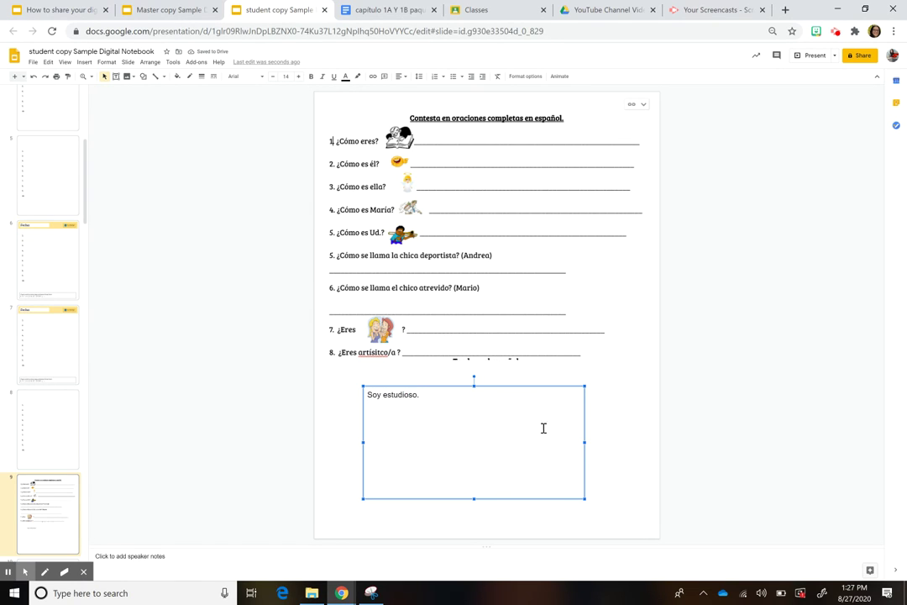
pyautogui.click(587, 411)
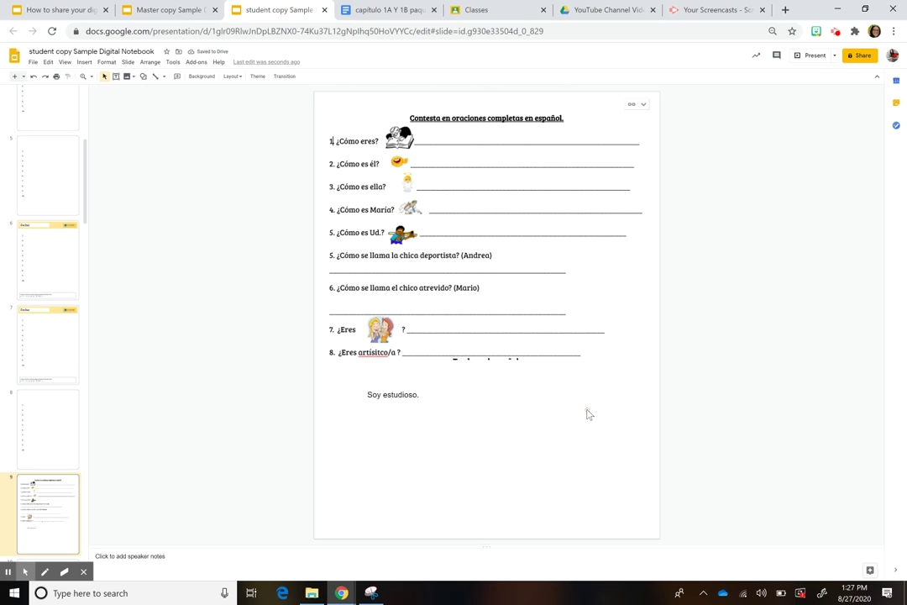
pyautogui.click(431, 401)
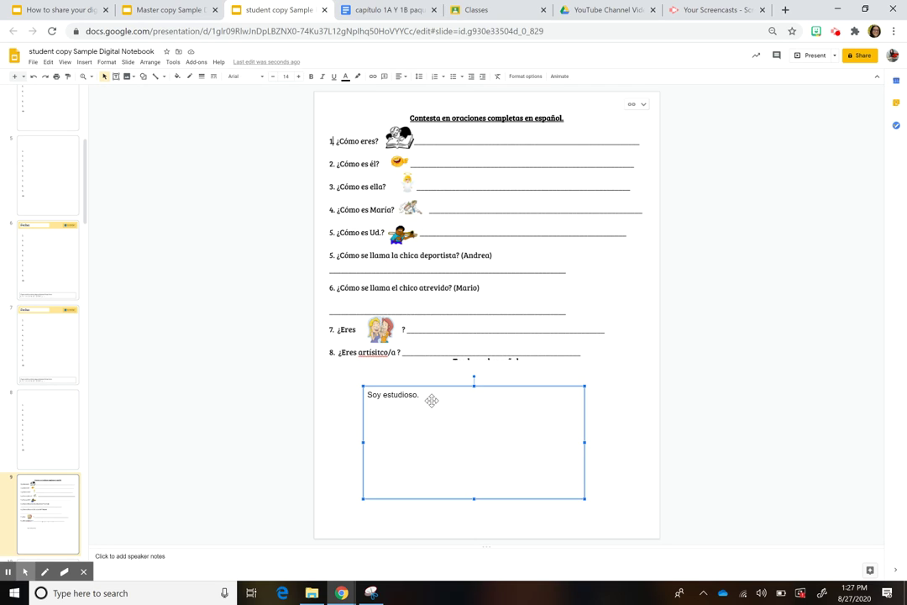
# Step: In the master copy, draw a rectangle in the blank area below the worksheet on slide 9
pyautogui.click(162, 11)
pyautogui.click(277, 10)
pyautogui.click(168, 10)
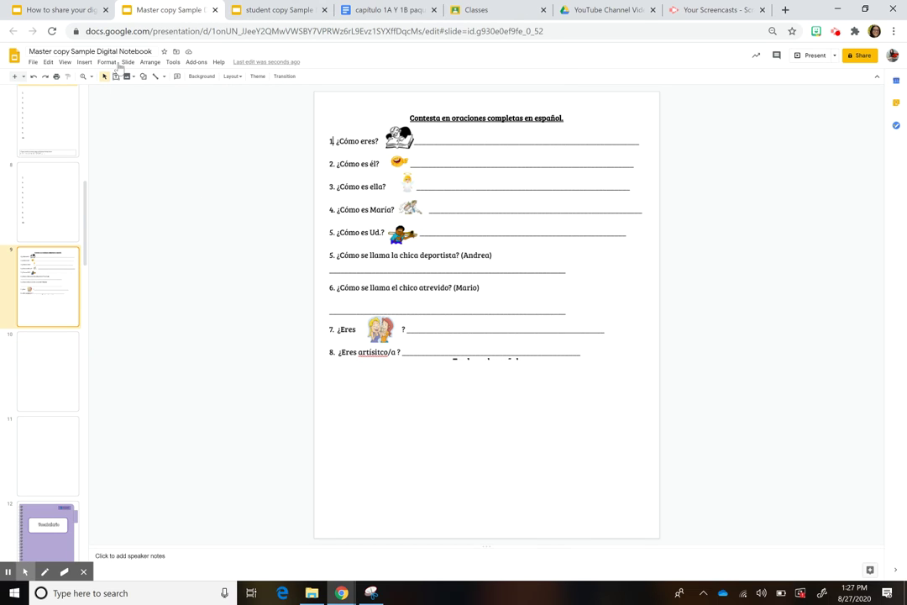
pyautogui.click(85, 62)
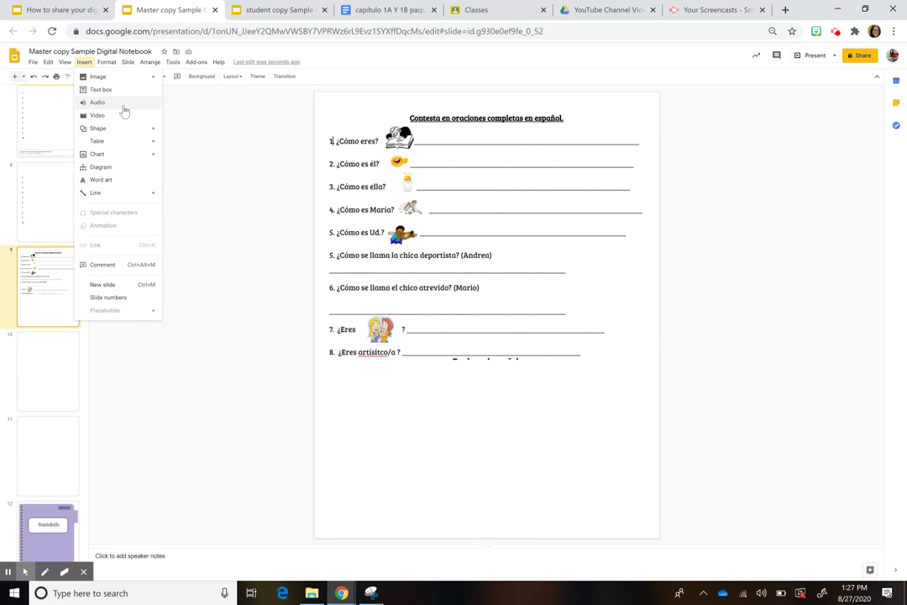
pyautogui.moveTo(120, 130)
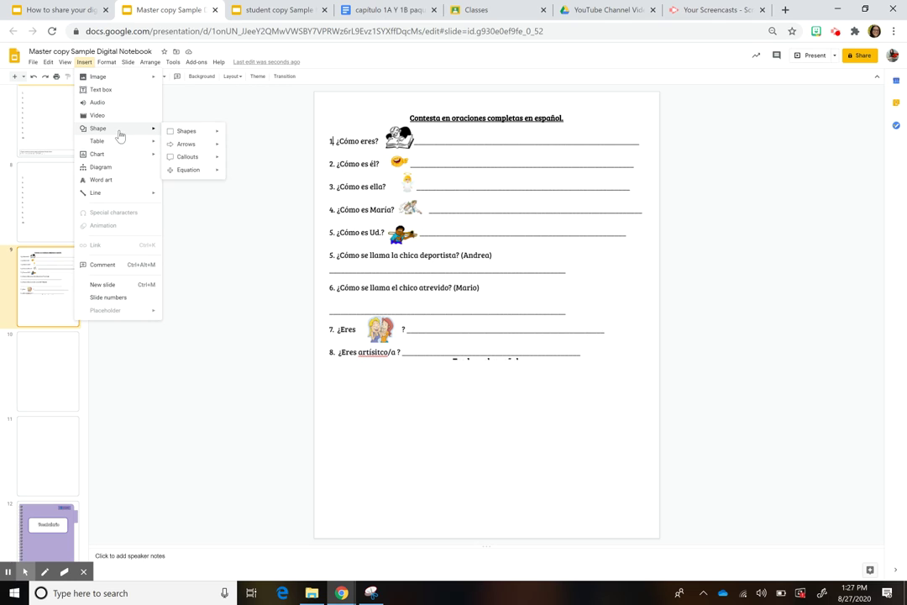
pyautogui.moveTo(187, 134)
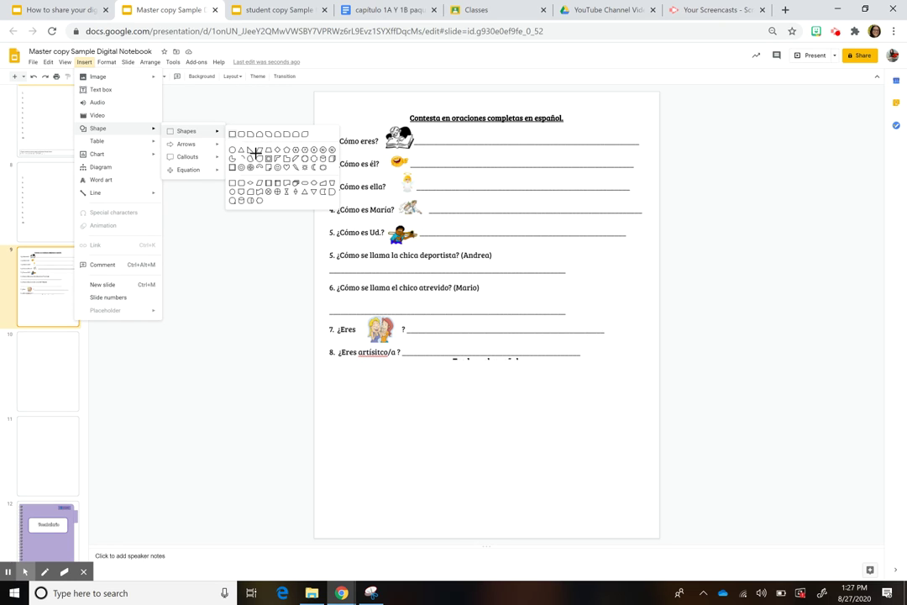
pyautogui.click(231, 132)
pyautogui.moveTo(391, 404); pyautogui.dragTo(521, 492)
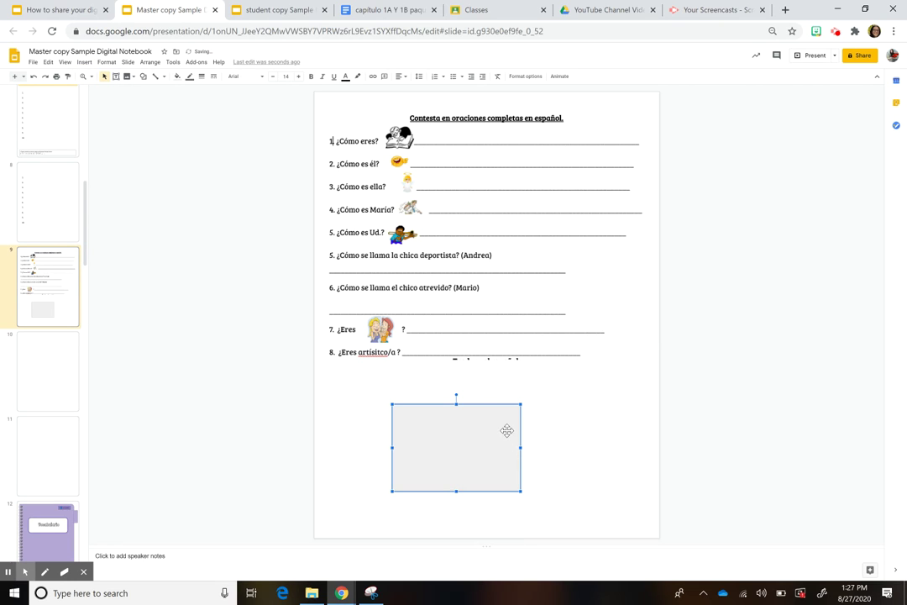
# Step: Update the student copy's linked slide 9 from the master
pyautogui.click(277, 10)
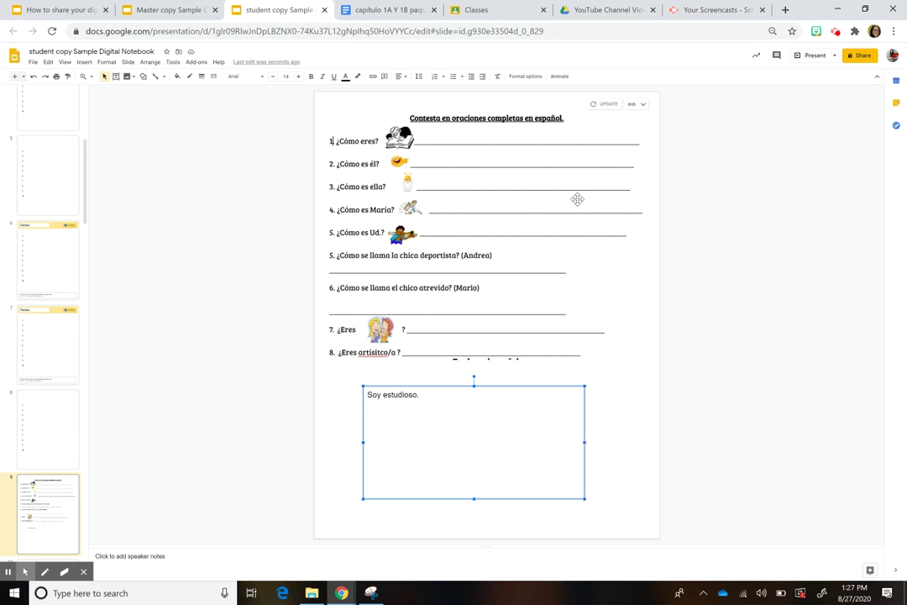
pyautogui.click(214, 291)
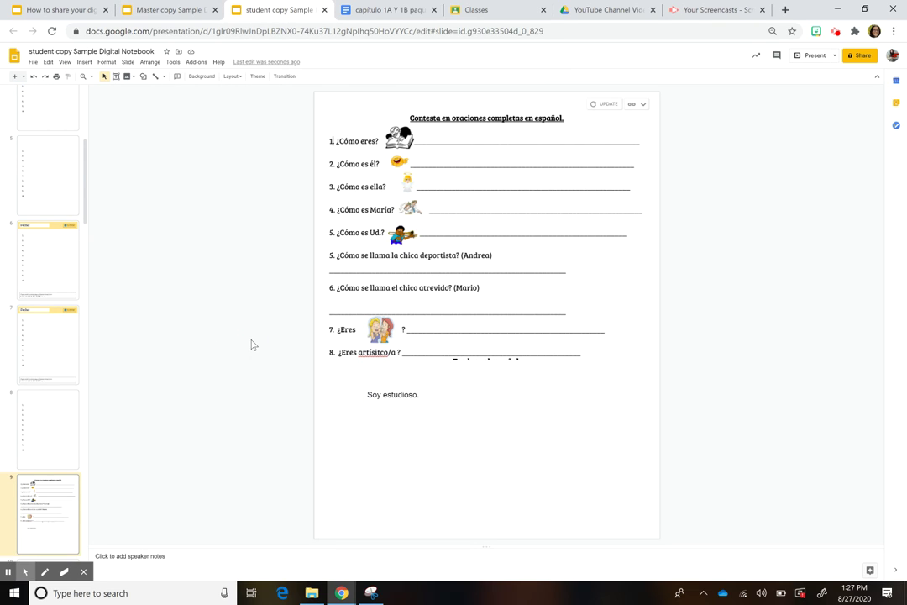
pyautogui.click(606, 105)
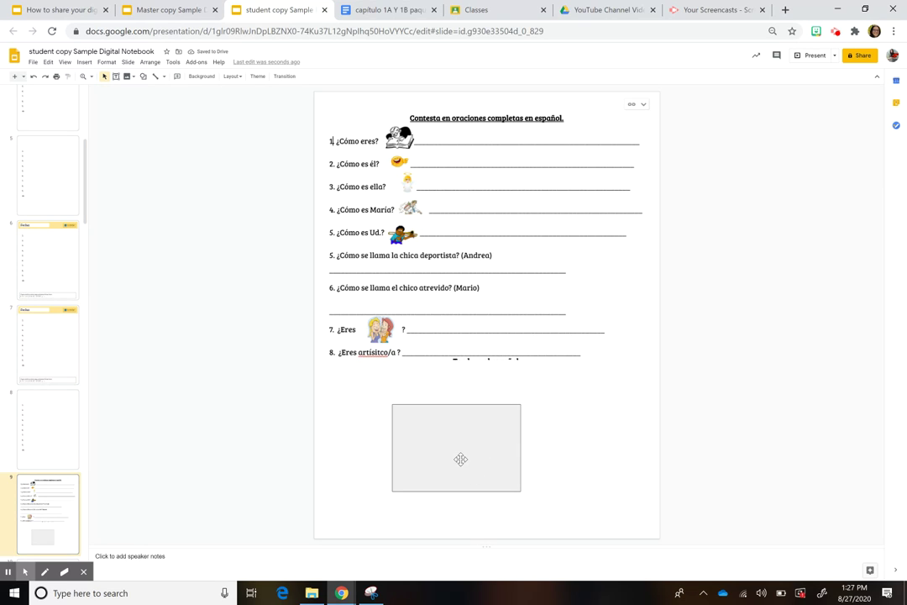
# Step: Undo the linked update of slide 9 in the student copy
pyautogui.click(32, 77)
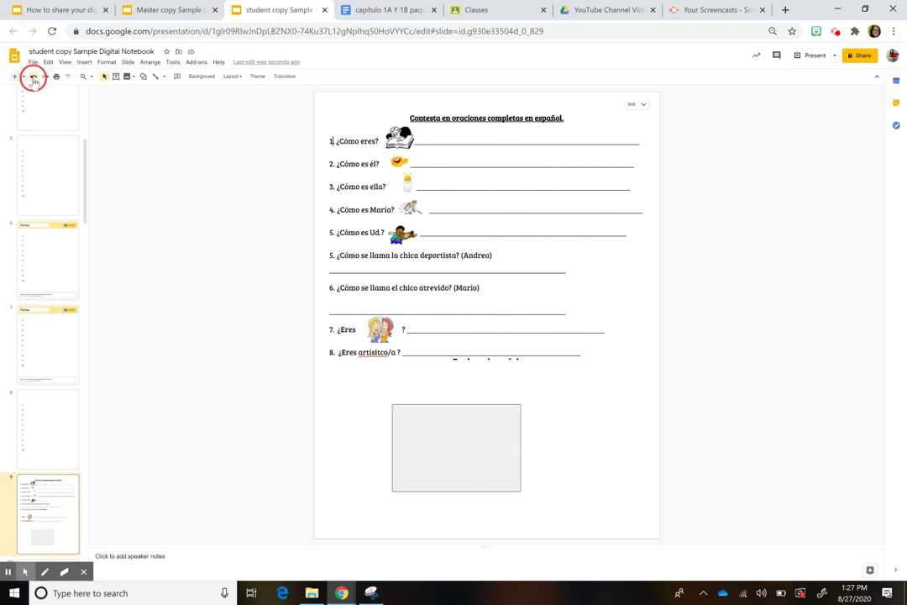
pyautogui.click(46, 77)
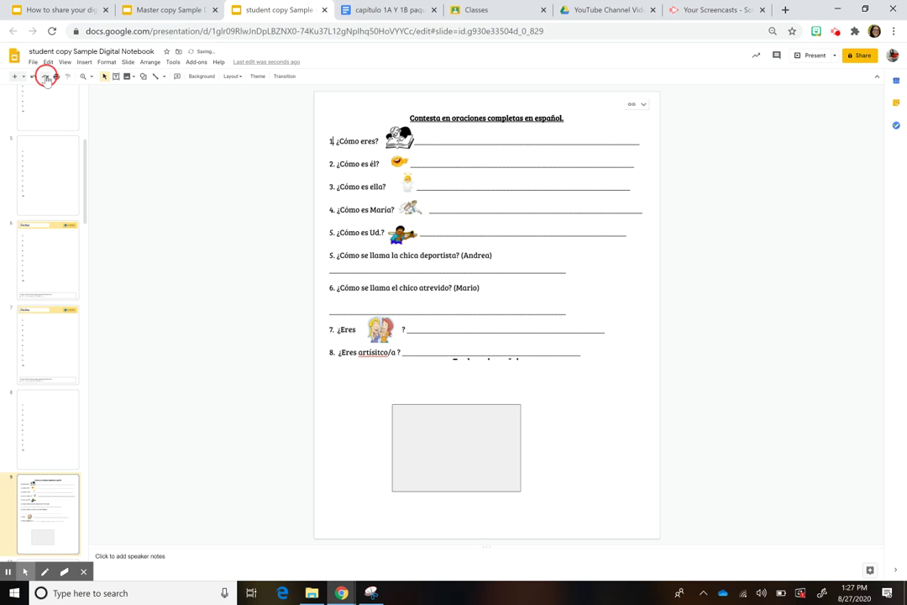
pyautogui.click(32, 77)
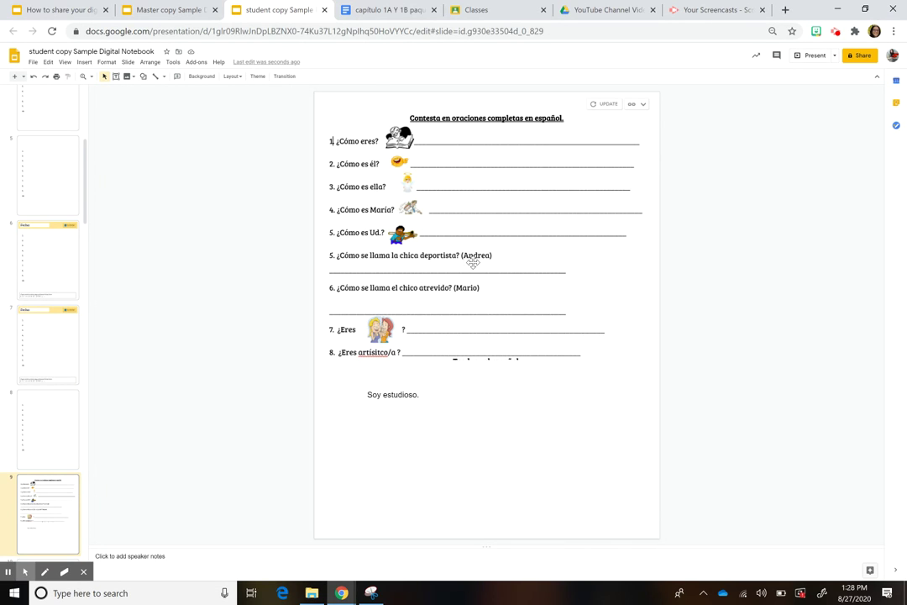
# Step: Unlink worksheet slide 9 of the student copy from the master presentation
pyautogui.click(643, 105)
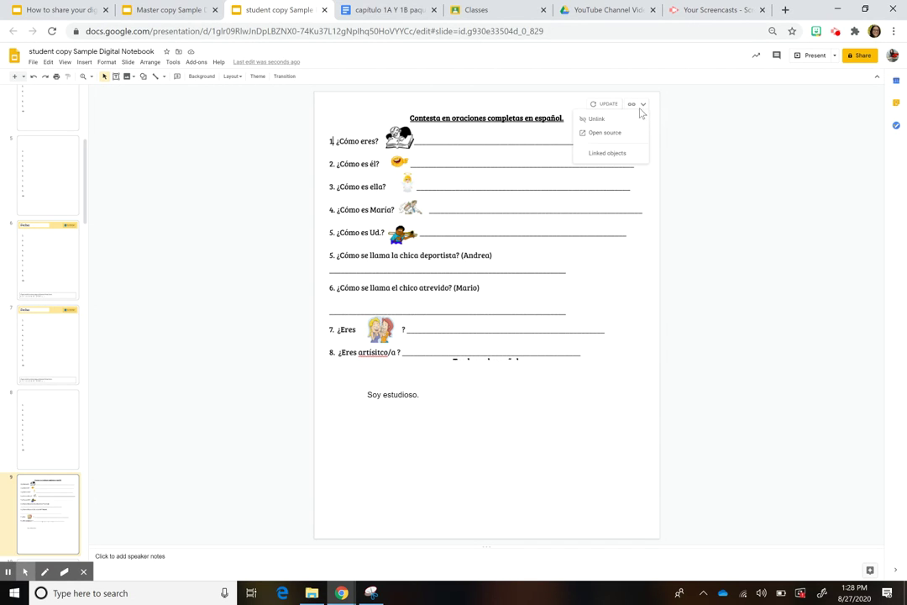
pyautogui.click(631, 119)
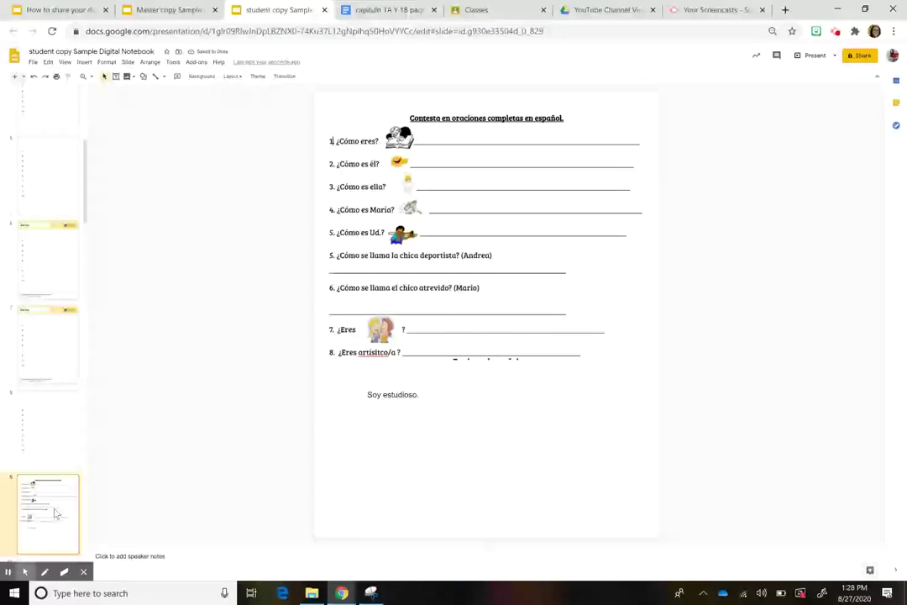
pyautogui.click(488, 371)
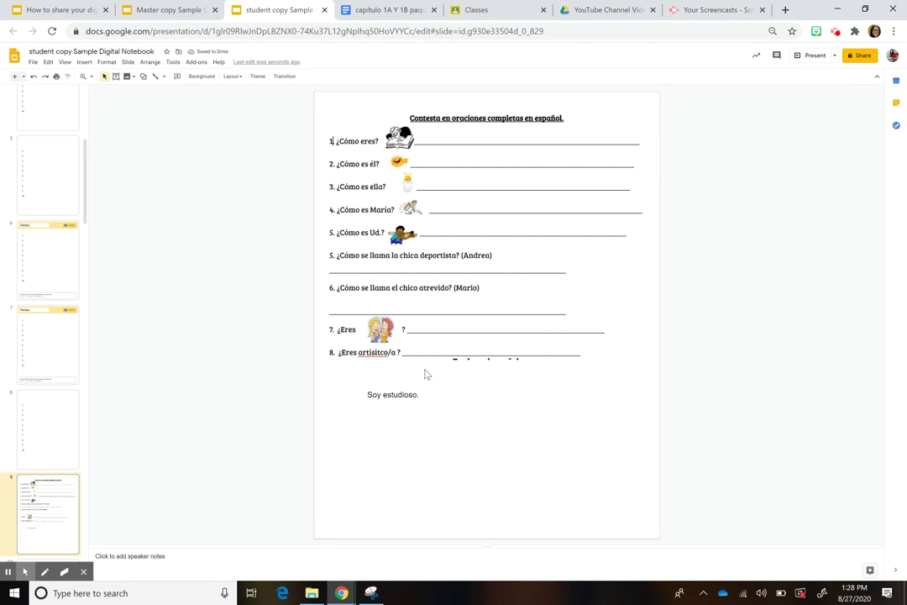
# Step: Add a blank slide after worksheet slide 9 in the student copy
pyautogui.scroll(-1, 72, 499)
pyautogui.scroll(-1, 72, 499)
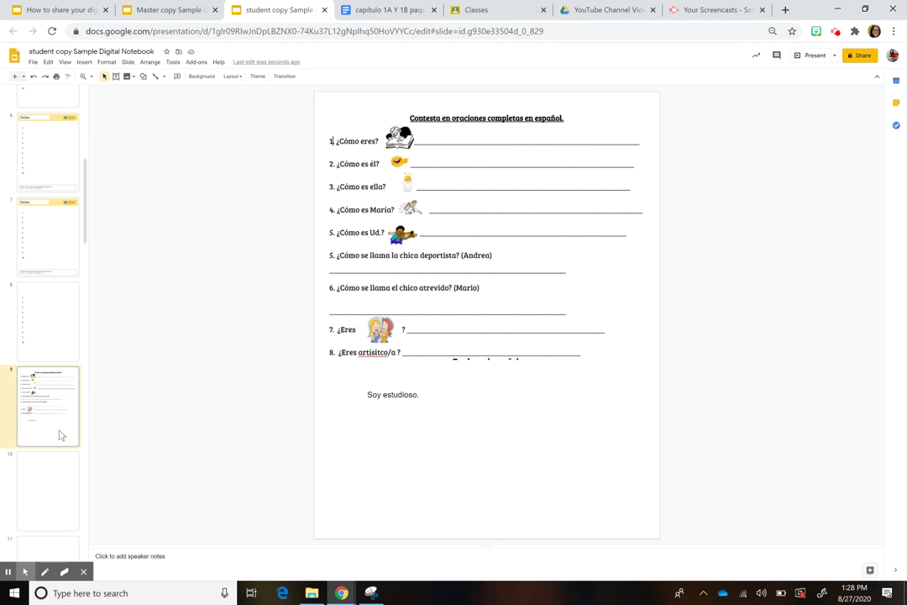
pyautogui.click(57, 419)
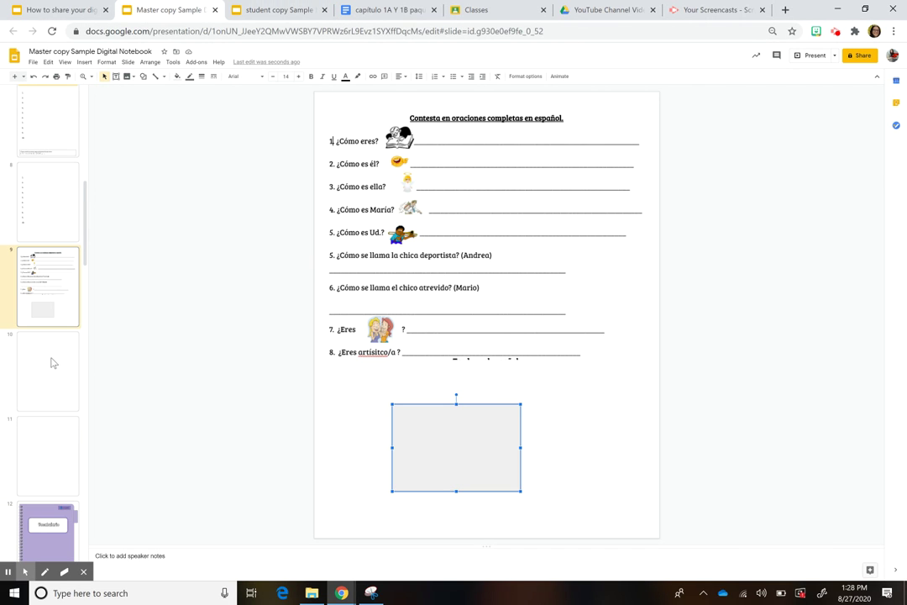
# Step: In the master copy, add a blank slide after Capítulo slide 14, before the red divider
pyautogui.scroll(-4, 59, 365)
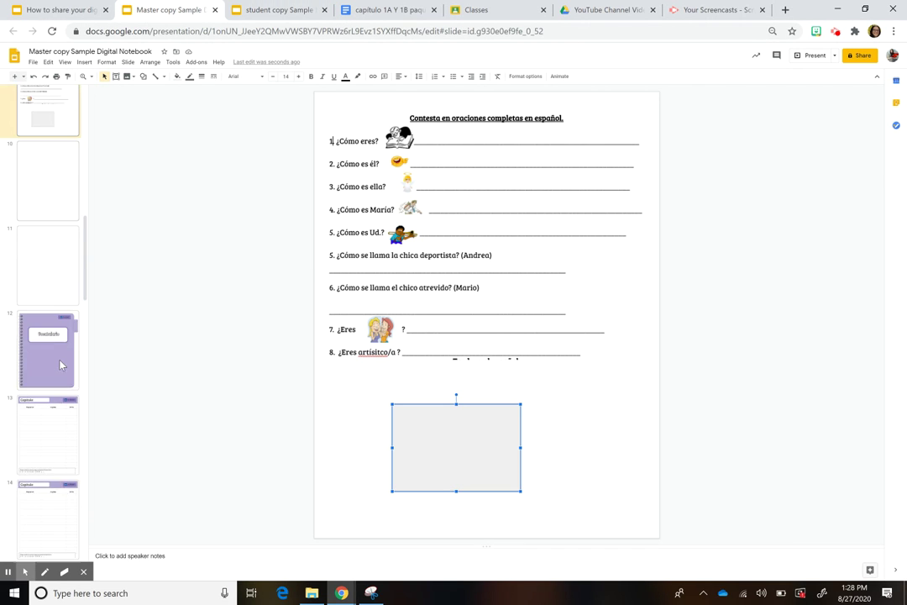
pyautogui.scroll(-2, 59, 364)
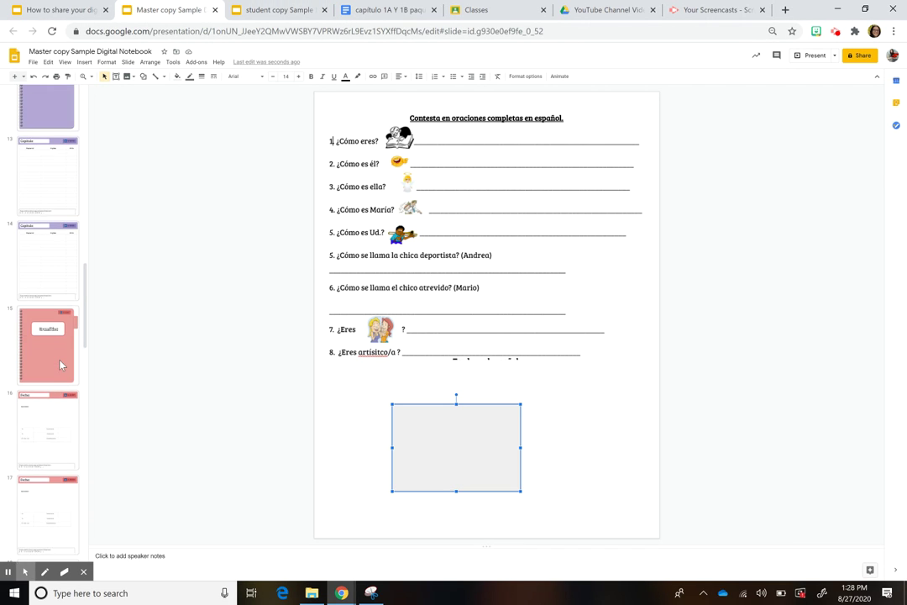
pyautogui.click(40, 282)
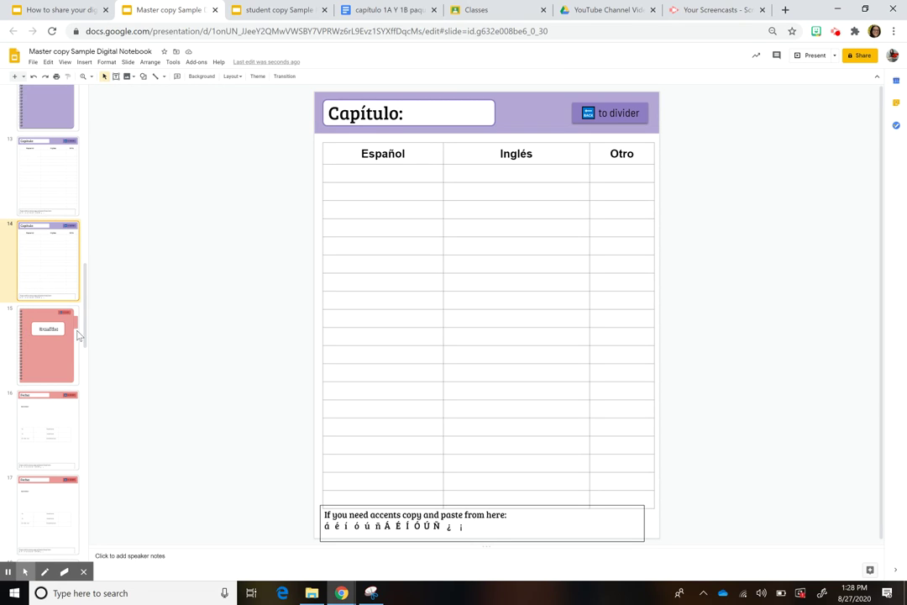
pyautogui.scroll(-1, 60, 205)
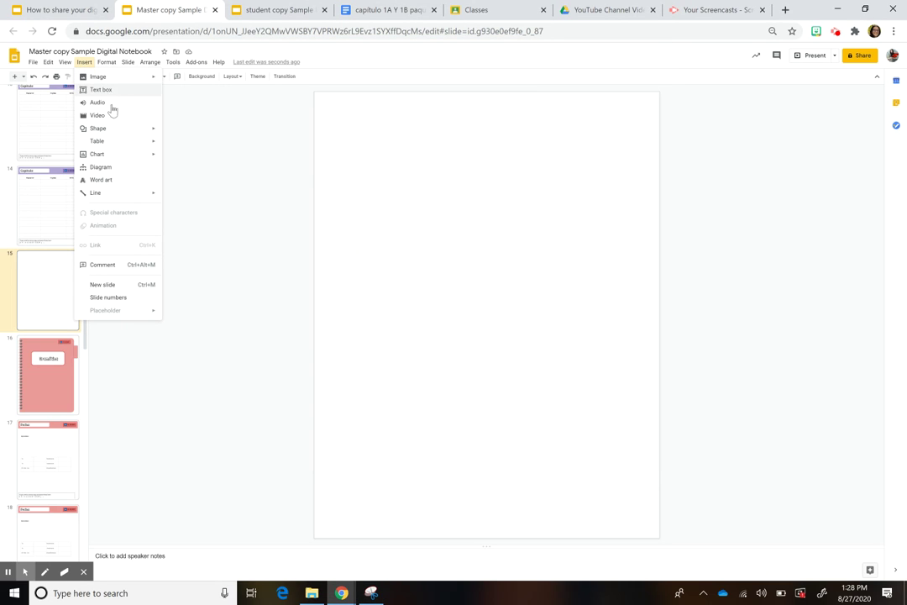
# Step: Draw a large triangle across most of blank slide 15 in the master copy
pyautogui.moveTo(111, 128)
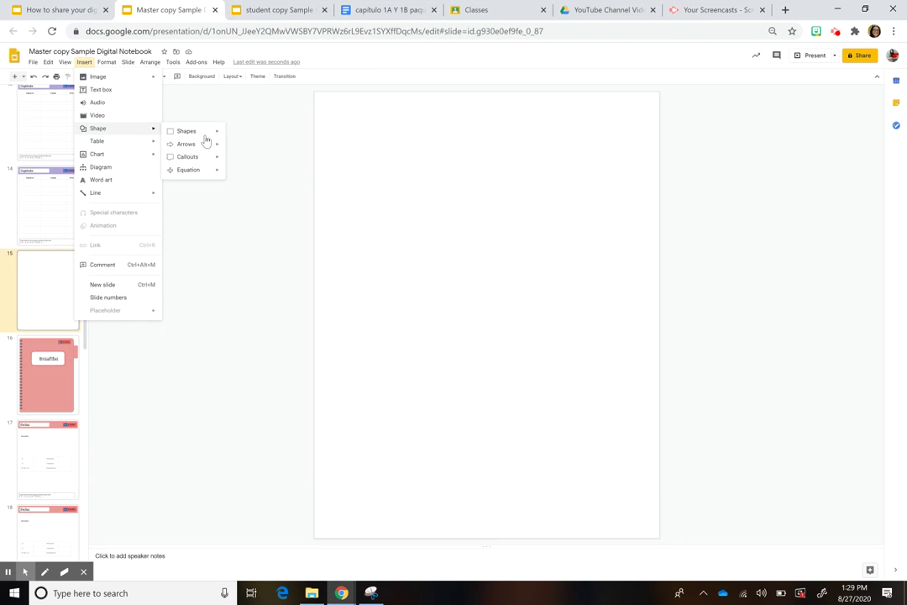
pyautogui.moveTo(208, 135)
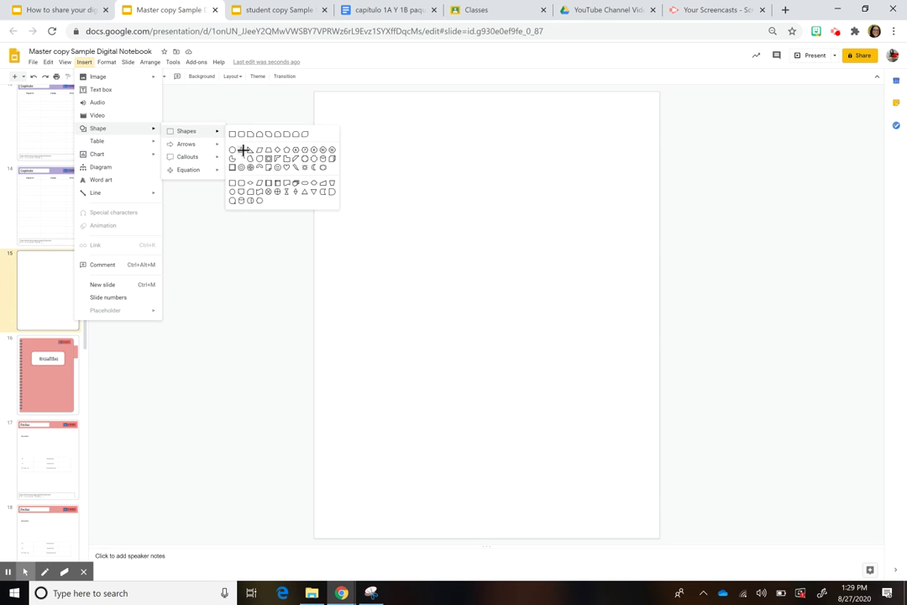
pyautogui.click(241, 150)
pyautogui.moveTo(354, 153); pyautogui.dragTo(629, 451)
pyautogui.click(103, 349)
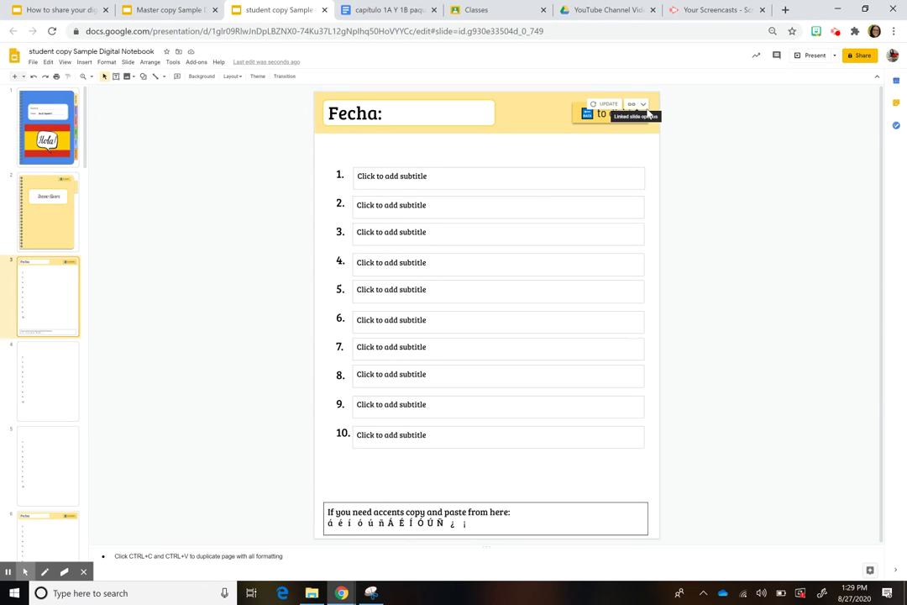
# Step: Open the source presentation from the student copy's linked Fecha slide, and select the triangle slide 15 in the master
pyautogui.click(644, 105)
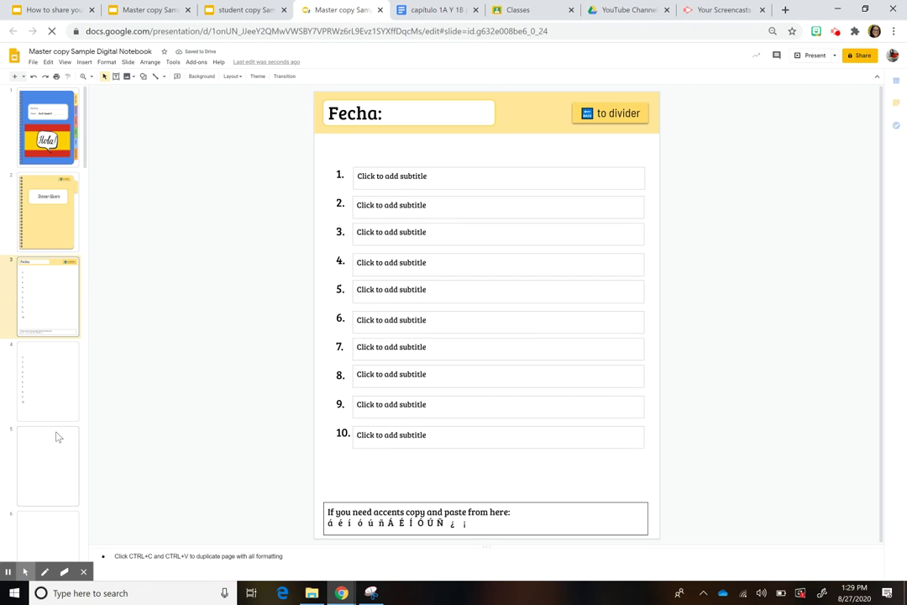
pyautogui.scroll(-5, 58, 437)
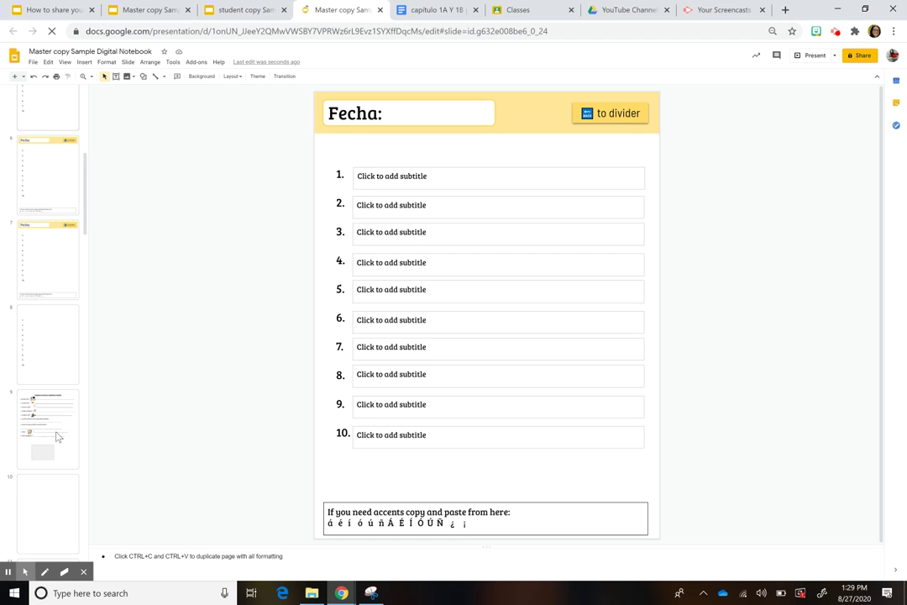
pyautogui.scroll(-2, 58, 437)
pyautogui.scroll(-4, 58, 437)
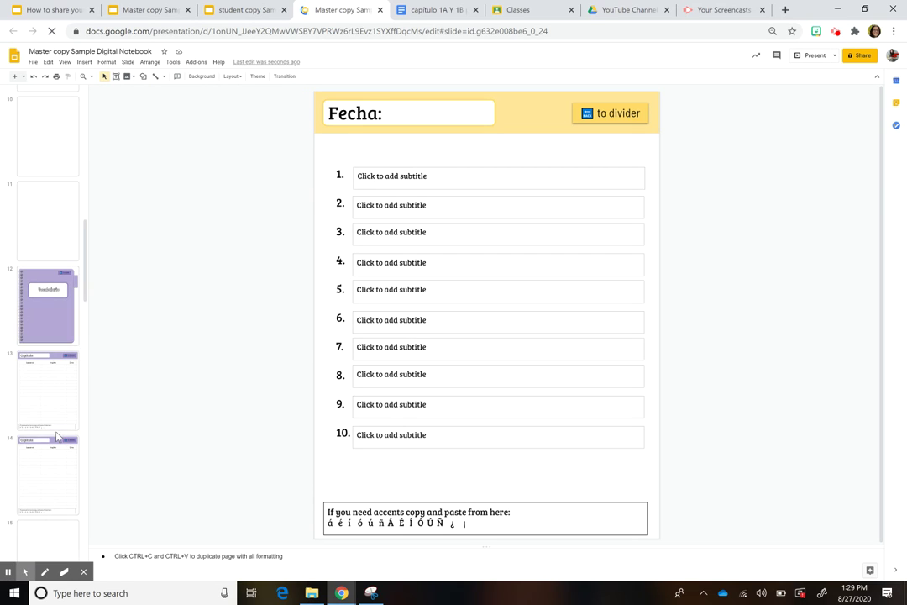
pyautogui.click(56, 433)
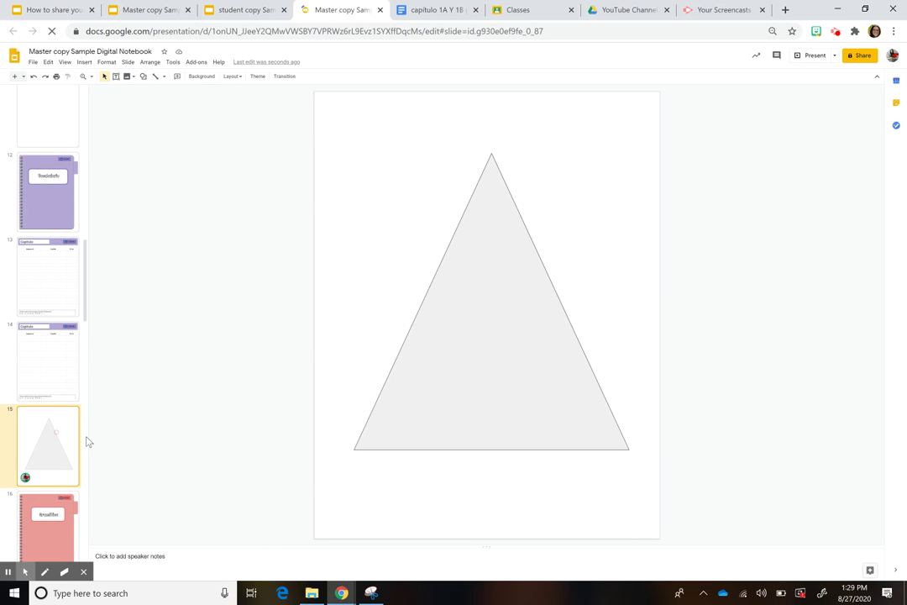
# Step: Paste the copied triangle slide after Capítulo slide 15 in the student copy, linked to the original presentation
pyautogui.click(227, 6)
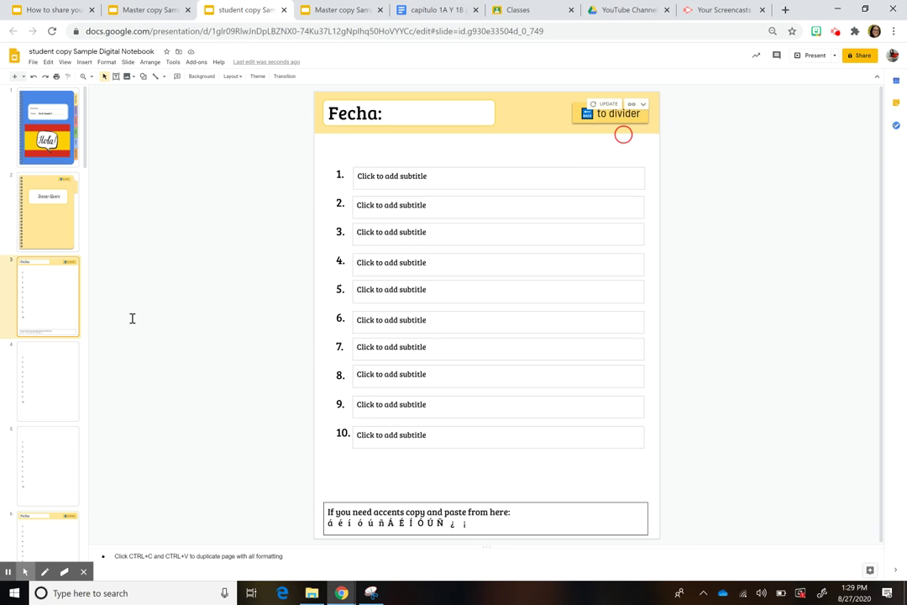
pyautogui.scroll(-5, 32, 495)
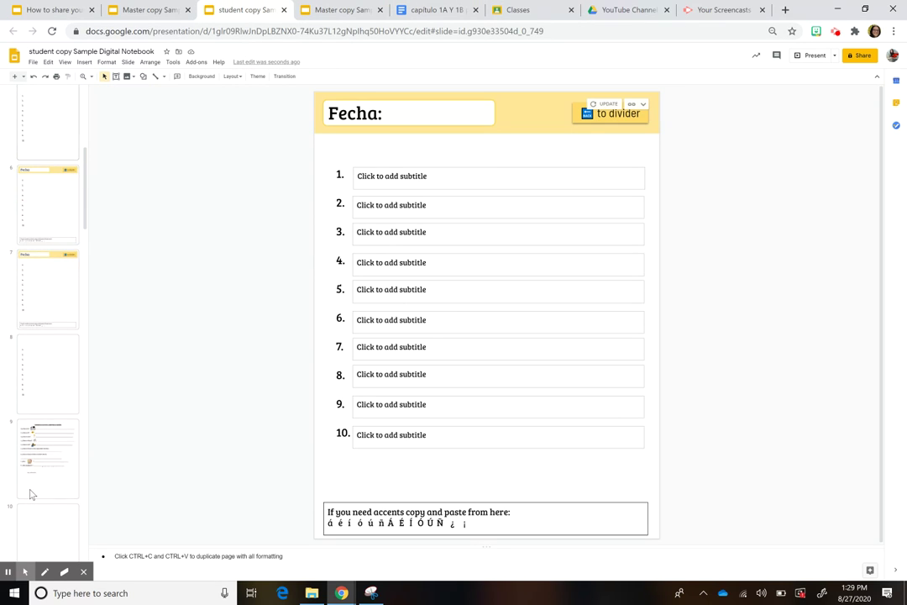
pyautogui.scroll(-4, 32, 495)
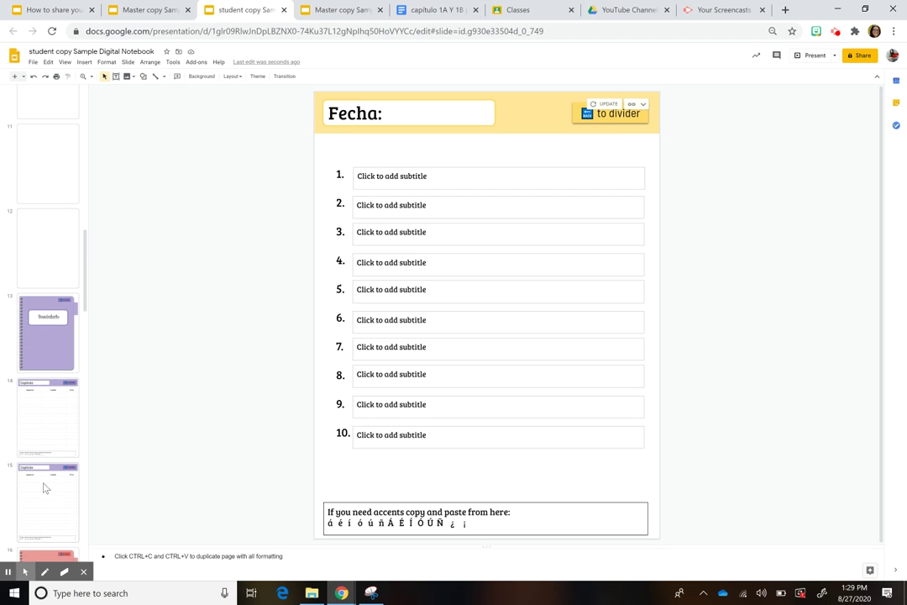
pyautogui.click(51, 502)
pyautogui.hotkey('ctrl', 'v')
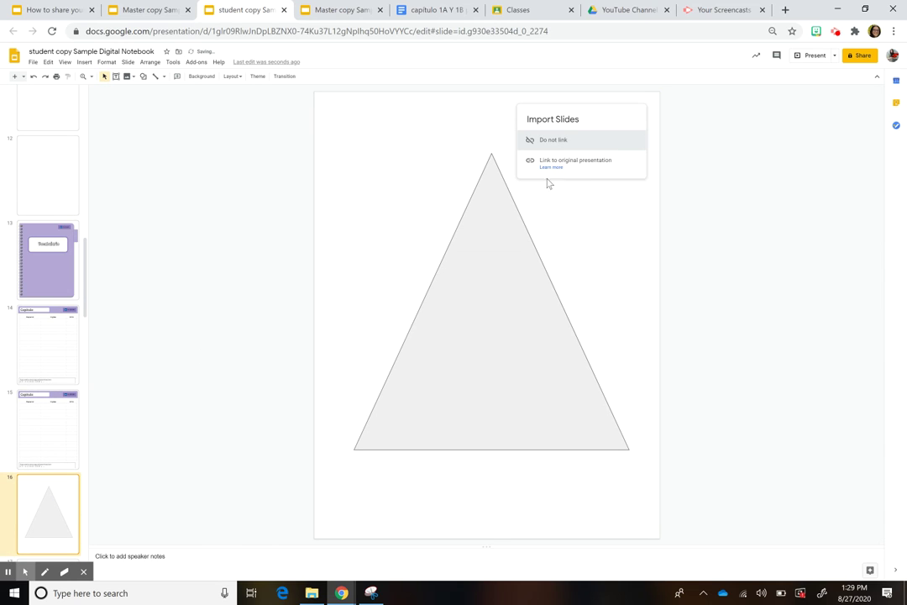
pyautogui.click(575, 161)
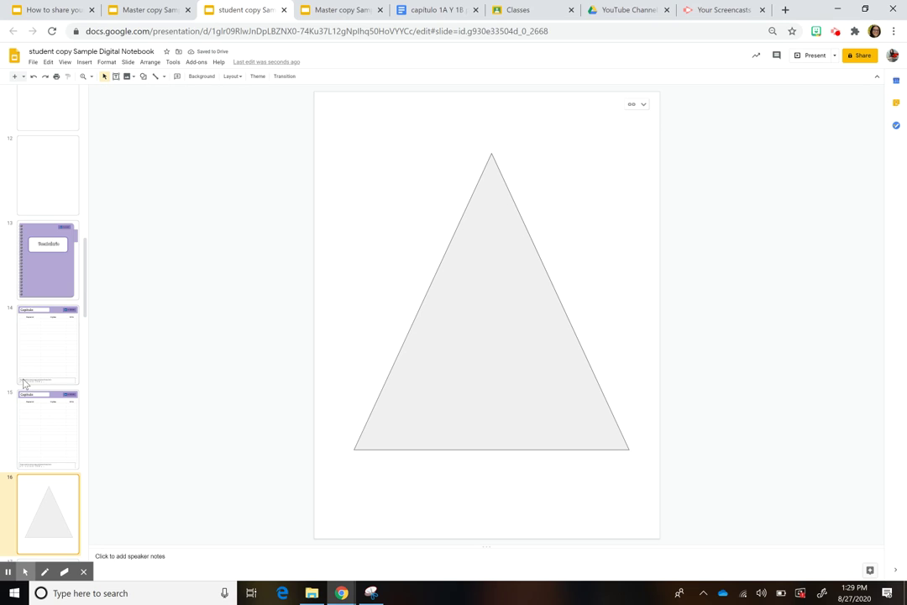
pyautogui.scroll(8, 24, 382)
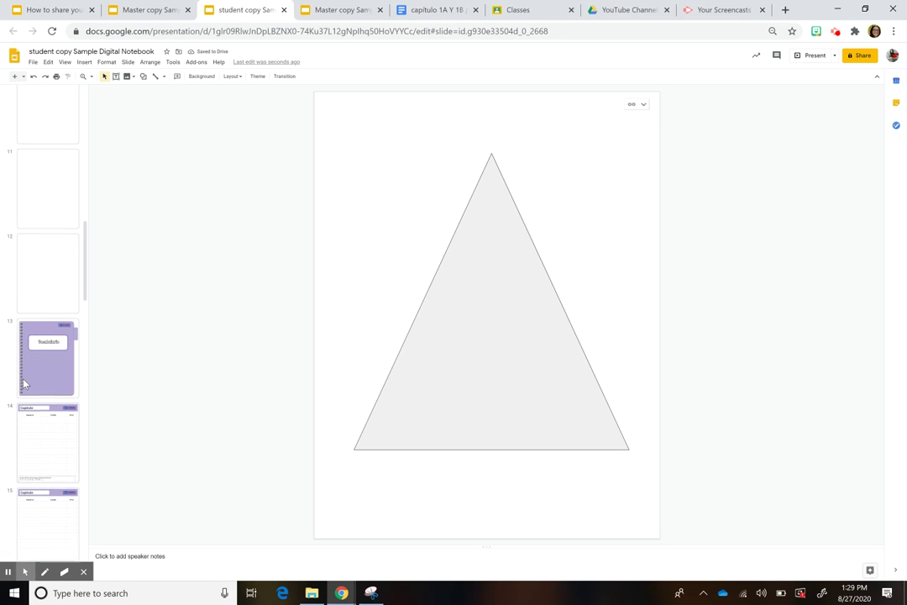
pyautogui.scroll(5, 24, 383)
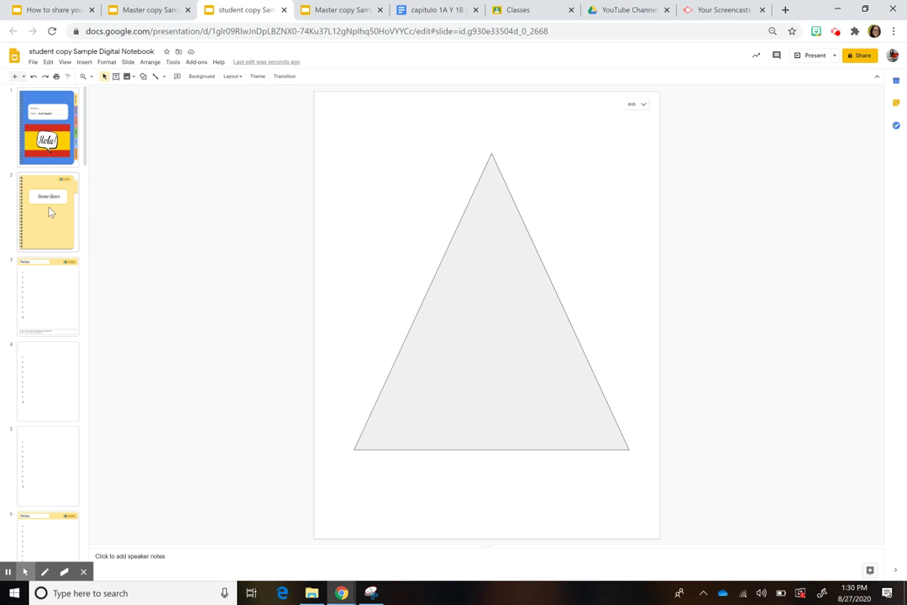
pyautogui.click(134, 14)
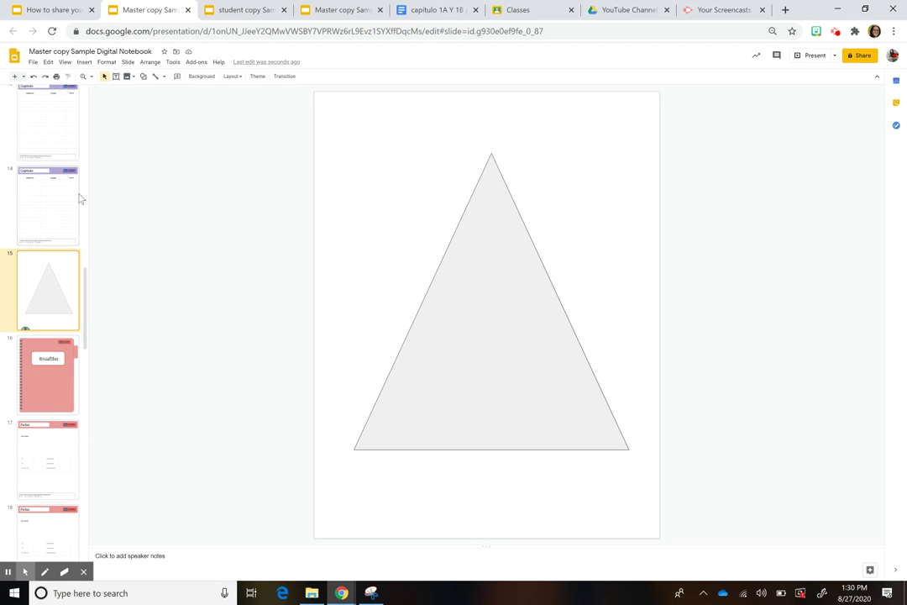
pyautogui.scroll(10, 50, 324)
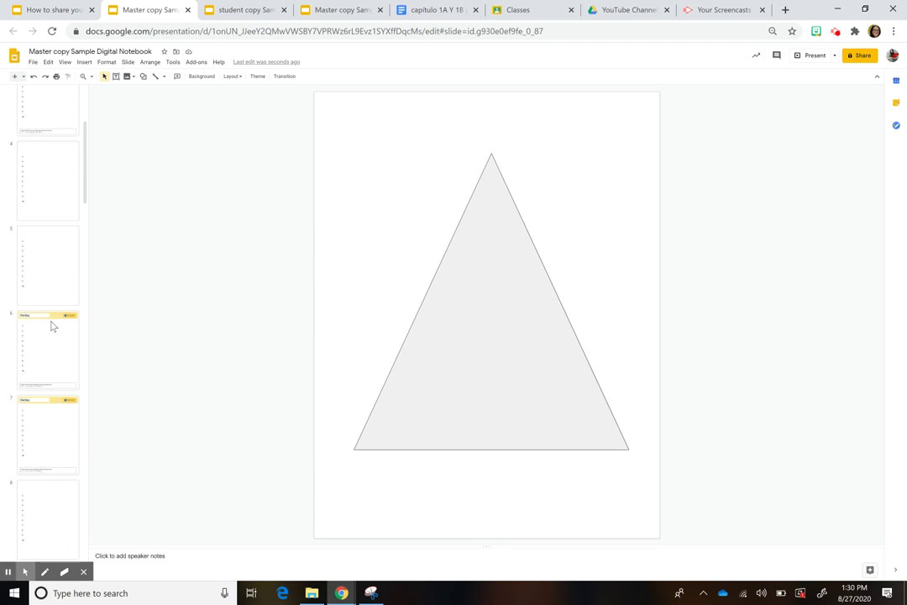
pyautogui.scroll(3, 51, 326)
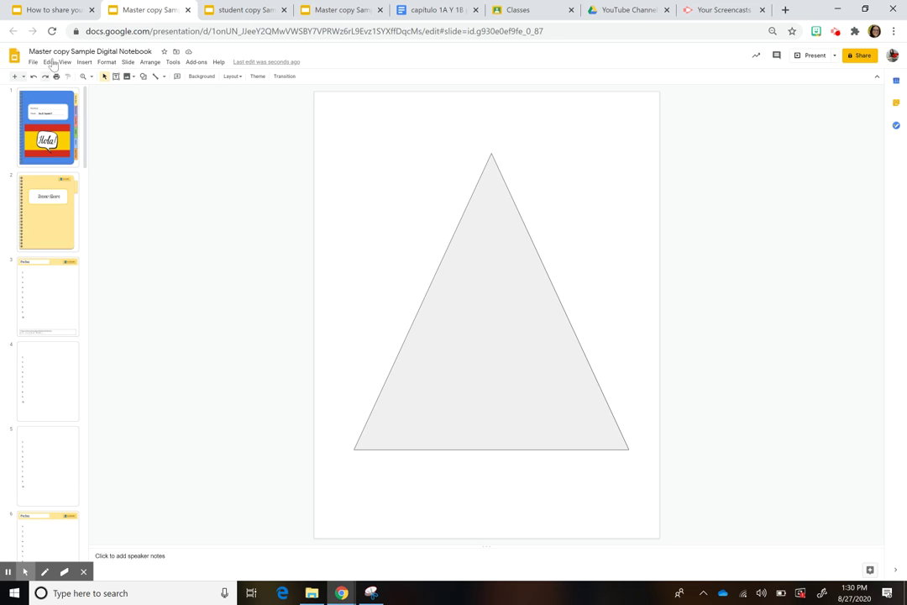
pyautogui.click(222, 12)
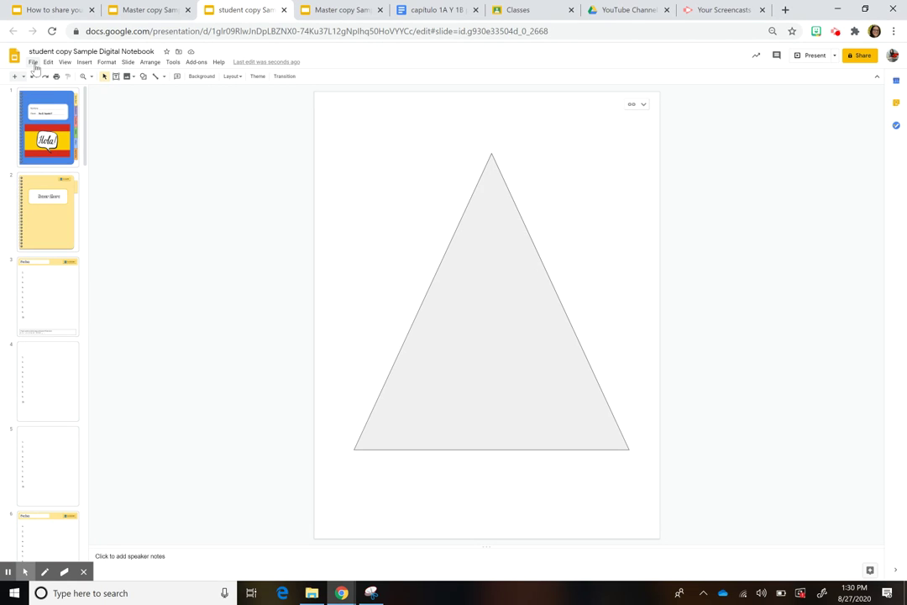
# Step: Switch to Google Classroom and start a new assignment titled Notebook in the 6-2 Spanish 2020 -2021 class
pyautogui.click(516, 10)
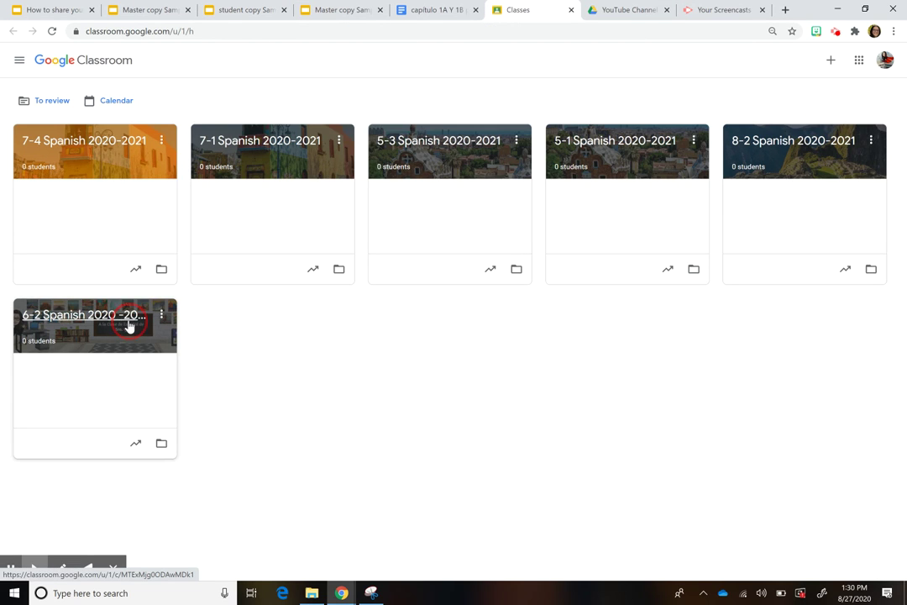
pyautogui.click(128, 320)
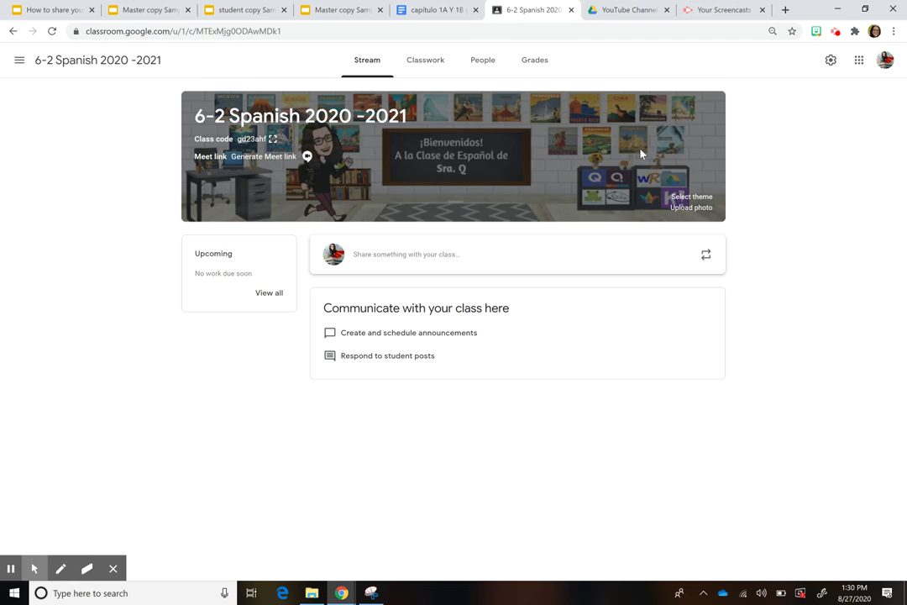
pyautogui.click(425, 62)
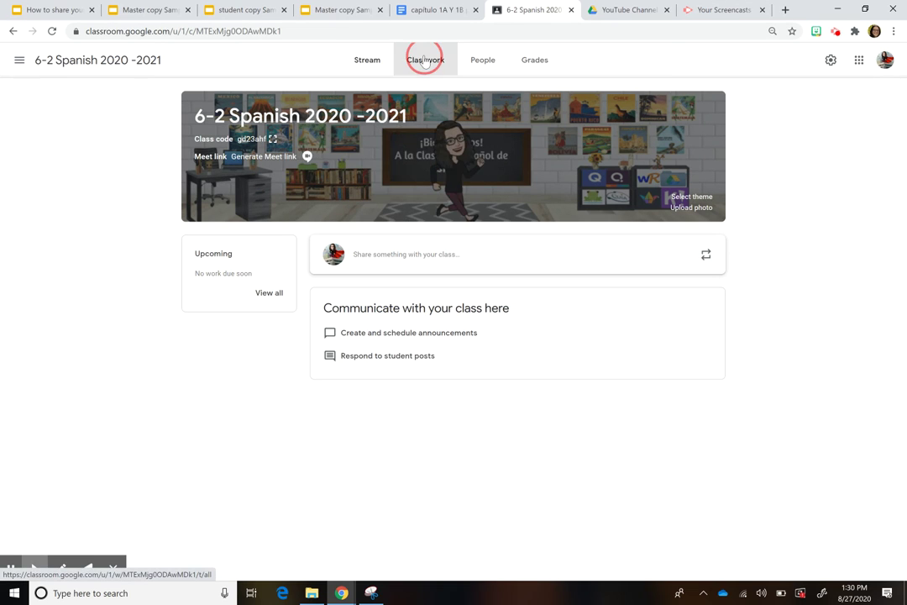
pyautogui.click(302, 105)
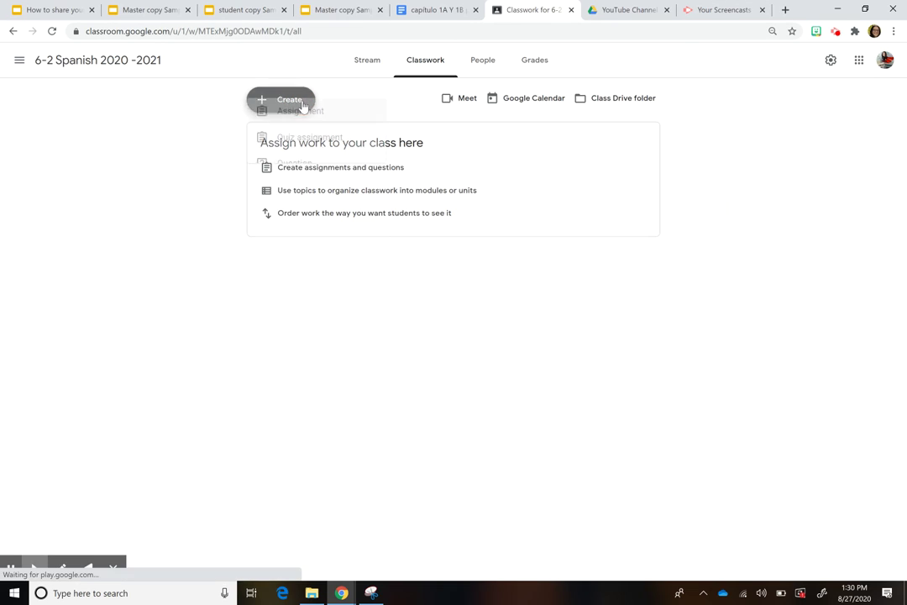
pyautogui.click(315, 138)
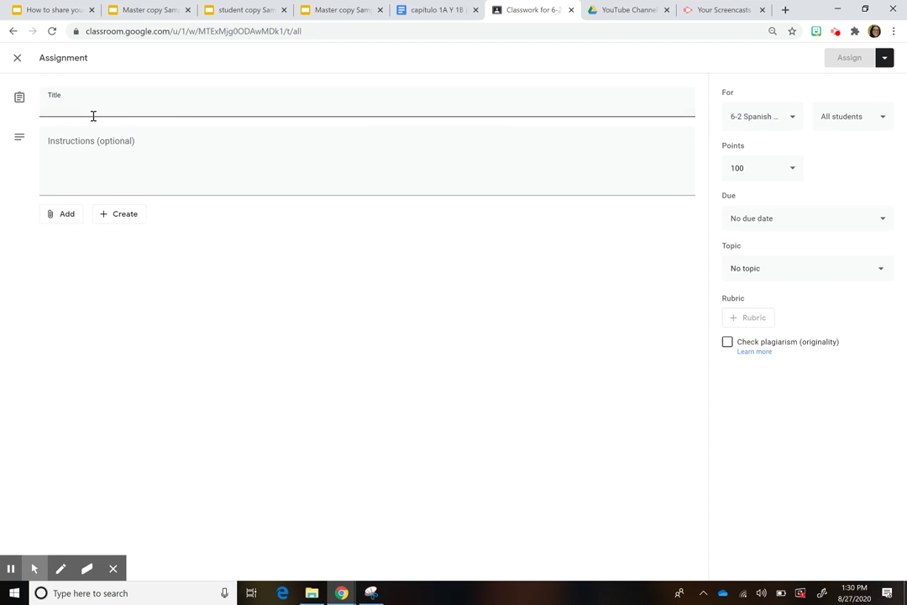
pyautogui.write('Notebook')
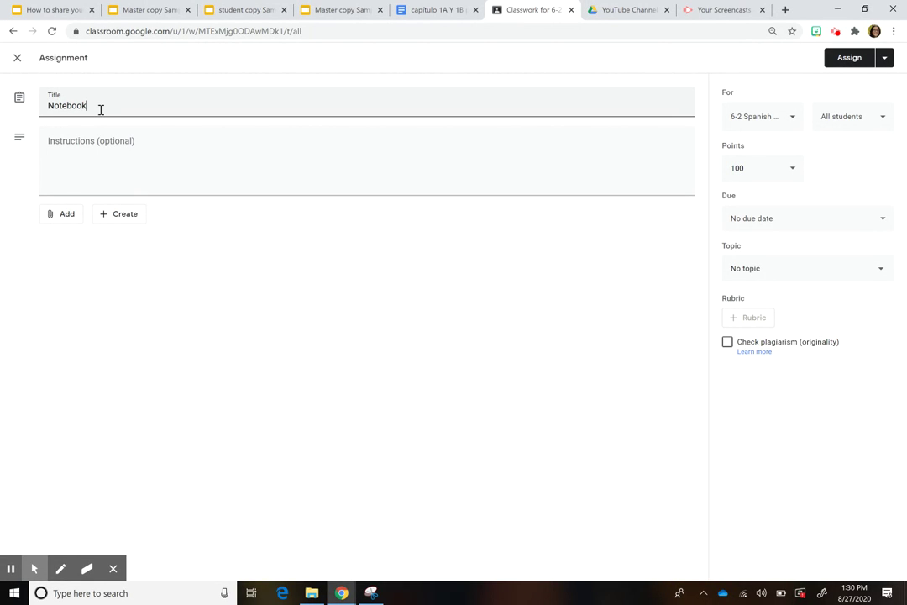
pyautogui.click(85, 155)
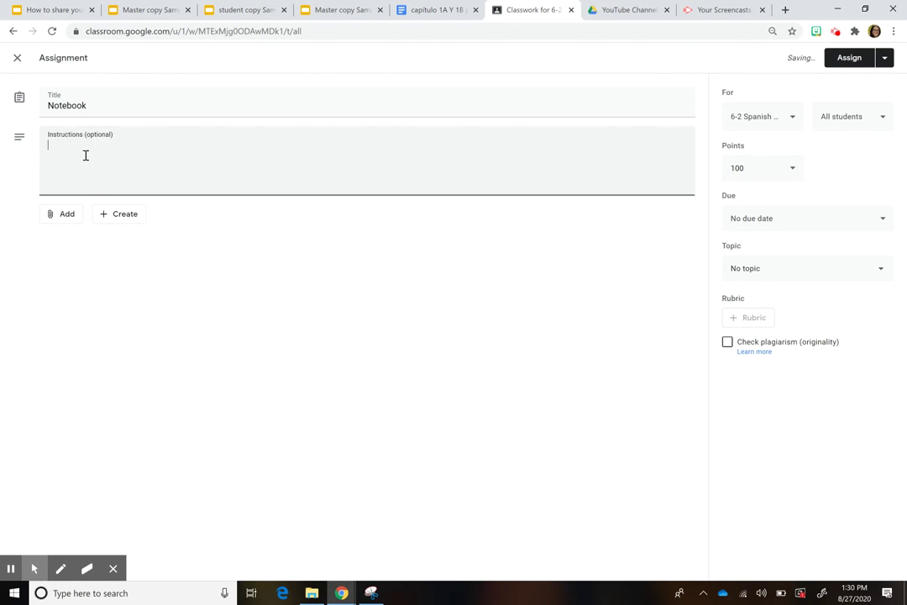
# Step: Attach the student copy Sample Digital Notebook from Google Drive and assign the work to the class
pyautogui.click(76, 216)
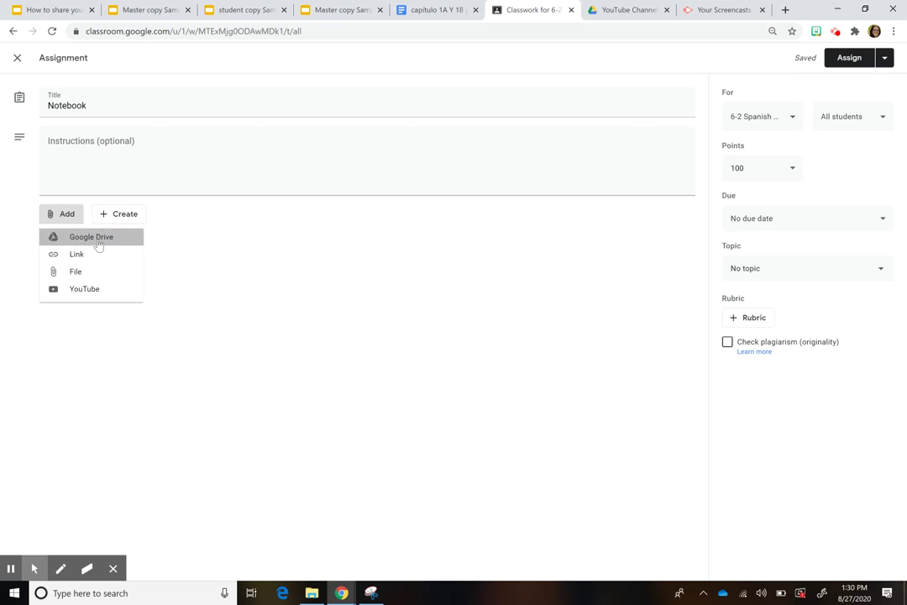
pyautogui.click(96, 240)
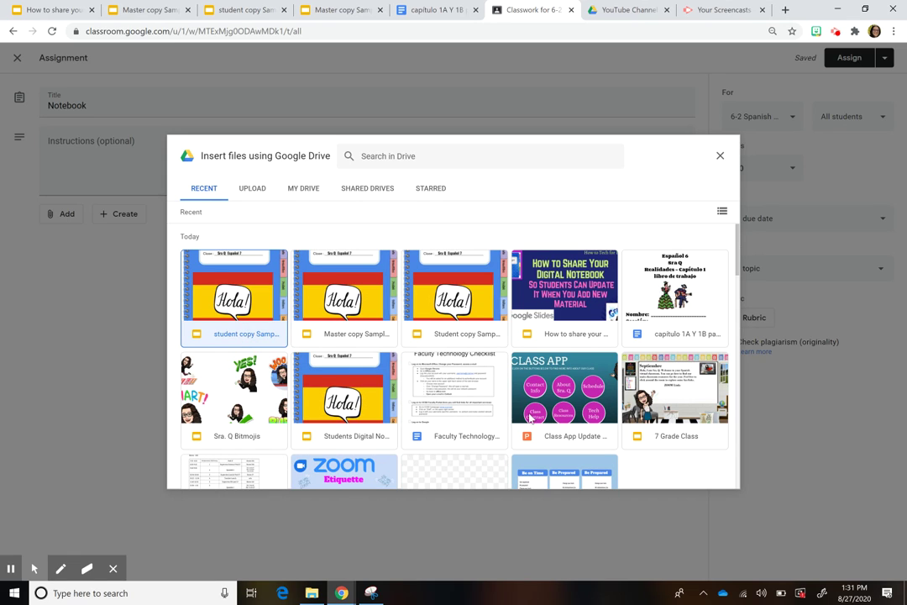
pyautogui.click(246, 334)
pyautogui.click(721, 475)
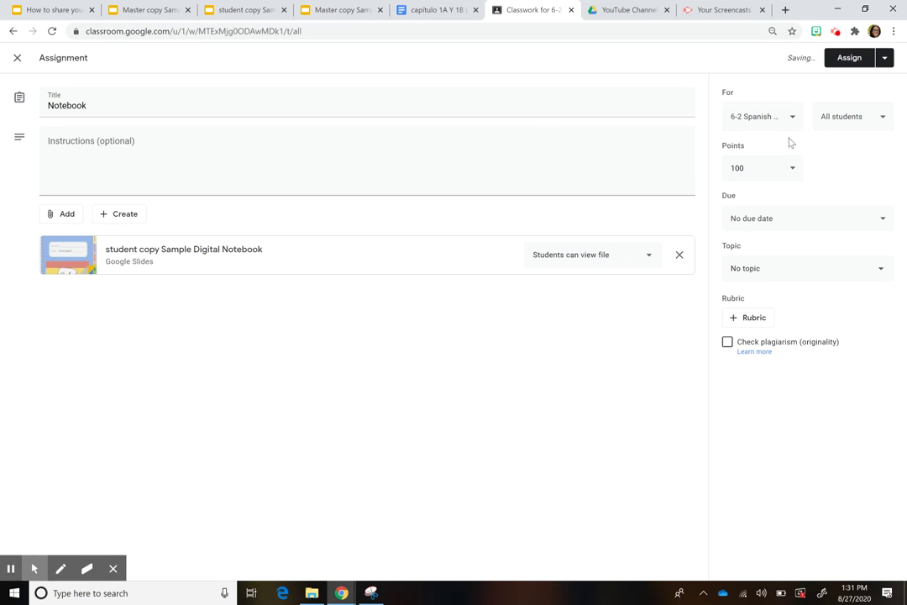
pyautogui.click(844, 59)
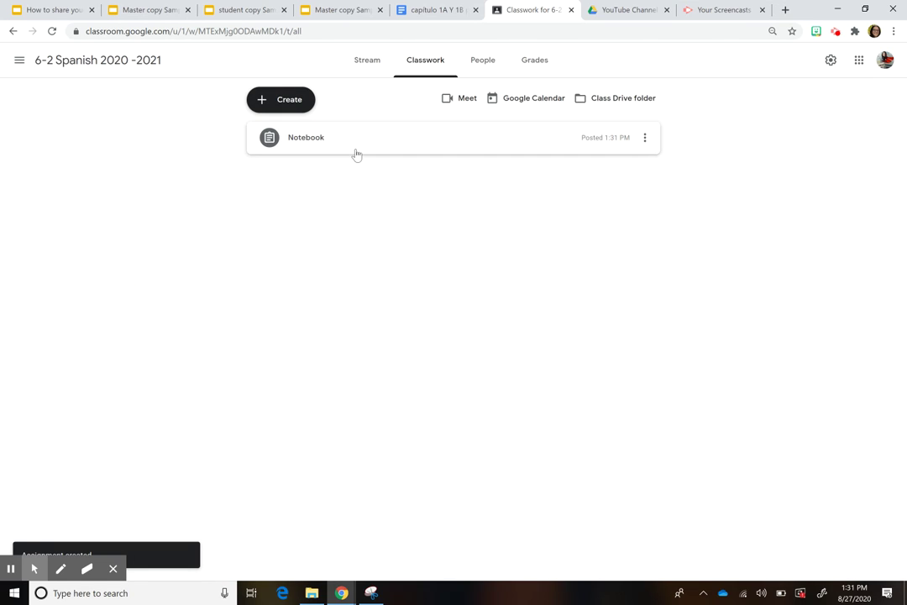
# Step: Open the student copy from the posted Notebook assignment and update its linked Hacer Ahora slide 2
pyautogui.click(317, 144)
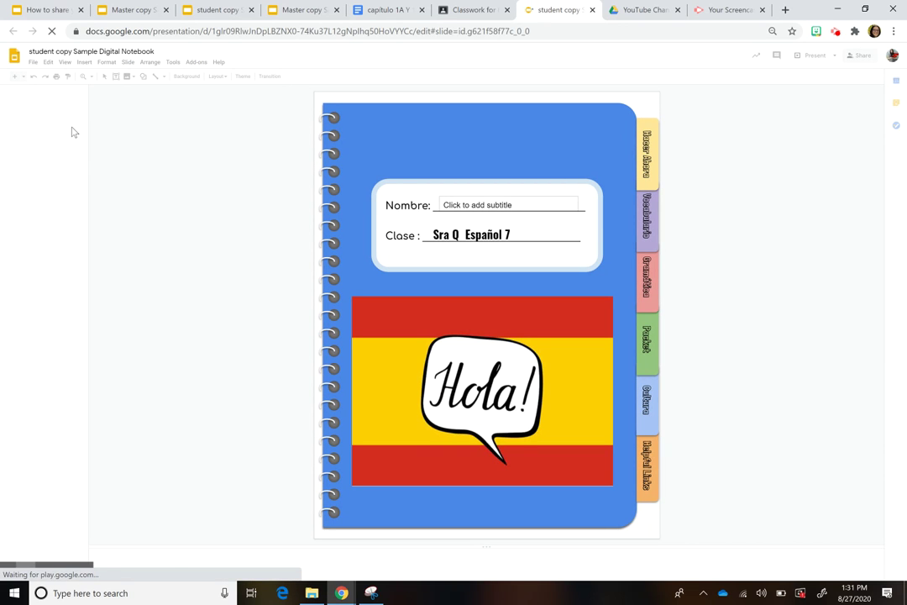
pyautogui.click(53, 216)
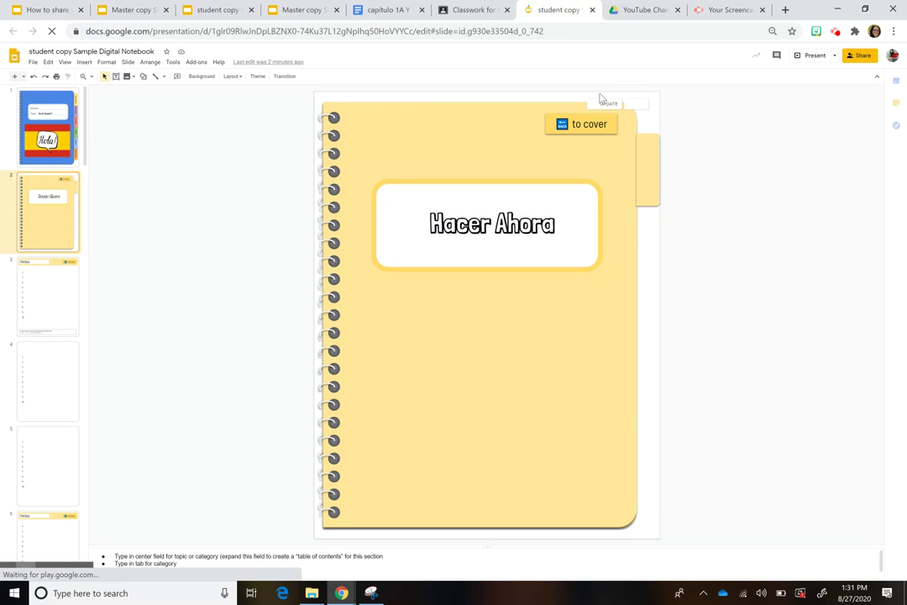
pyautogui.click(610, 104)
pyautogui.click(607, 106)
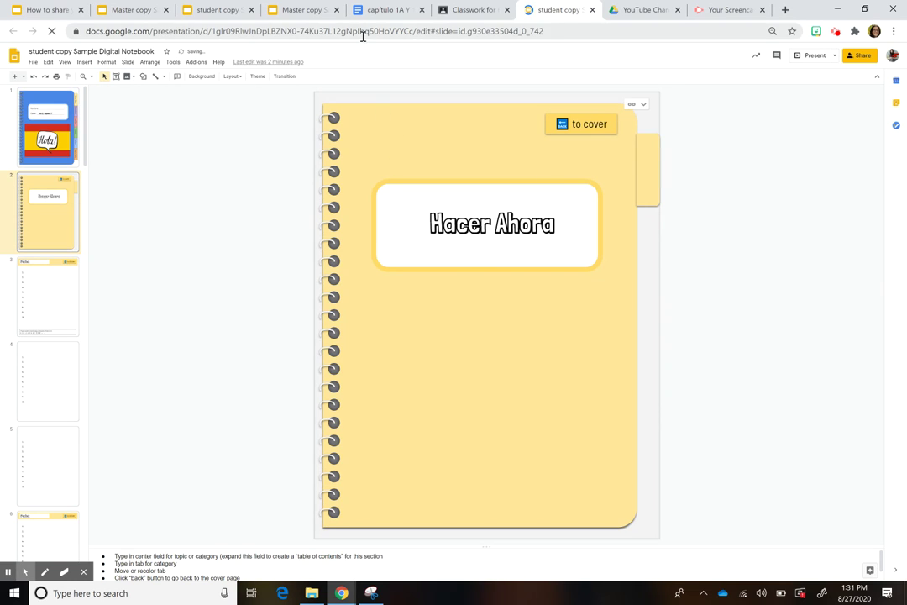
# Step: Compare the slides of the student copy with those of the master copy
pyautogui.click(212, 12)
pyautogui.click(299, 11)
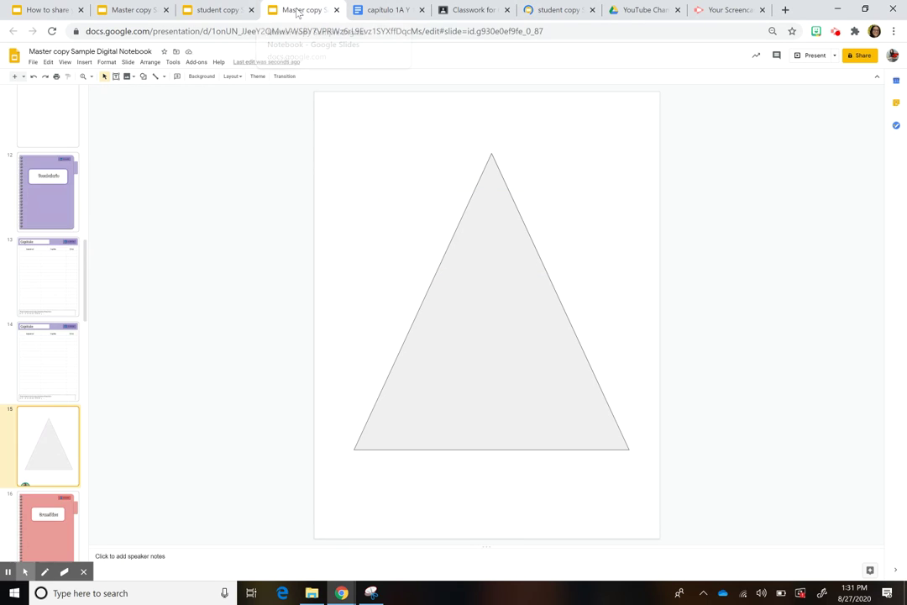
pyautogui.click(221, 11)
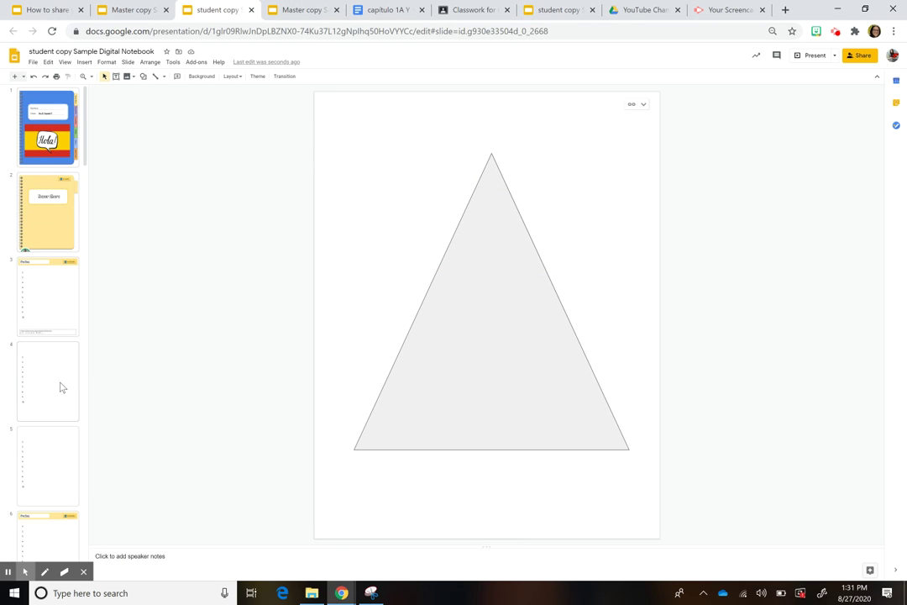
pyautogui.scroll(-4, 61, 385)
pyautogui.scroll(-3, 60, 387)
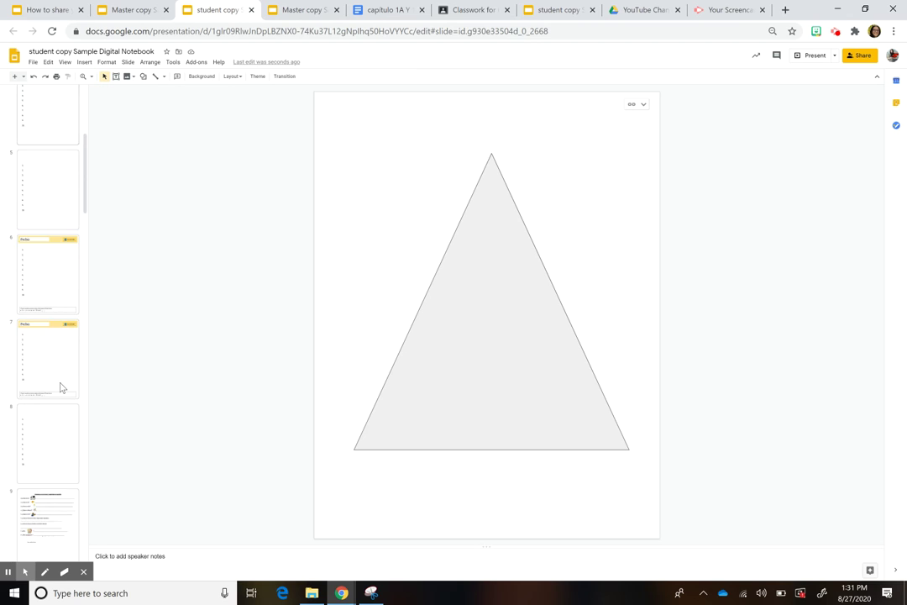
pyautogui.scroll(5, 61, 388)
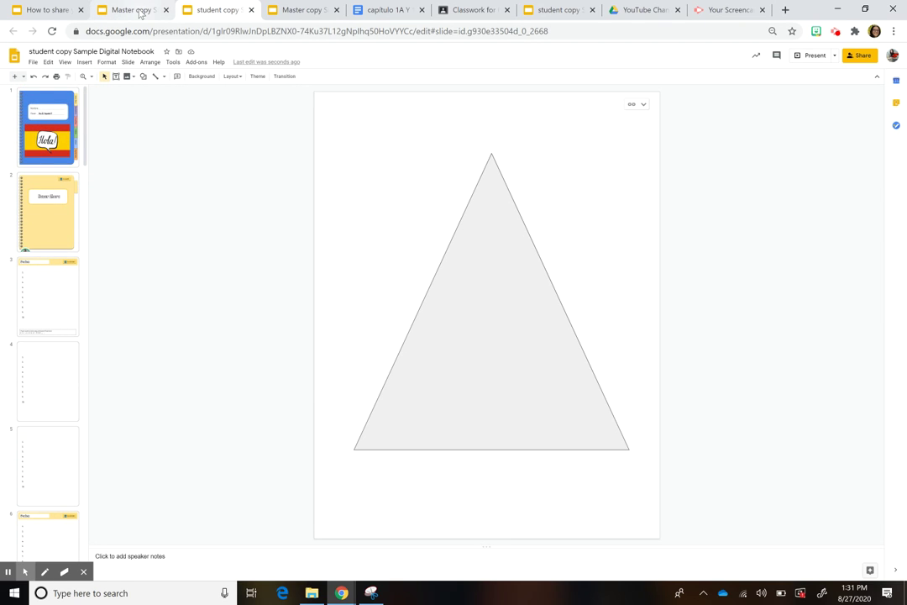
pyautogui.click(140, 10)
pyautogui.hotkey('ctrl', 'Tab')
pyautogui.click(134, 10)
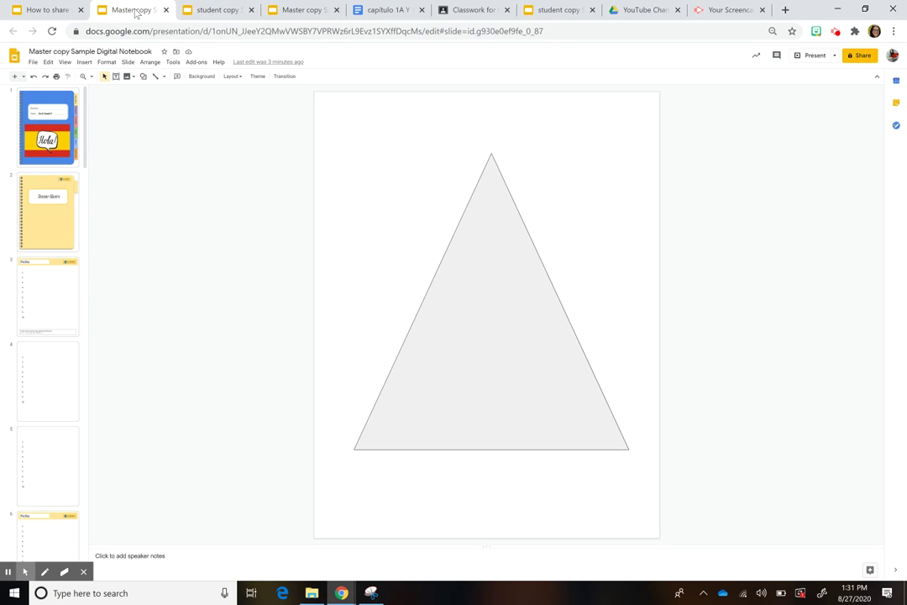
pyautogui.click(49, 13)
pyautogui.click(118, 17)
pyautogui.scroll(-2, 67, 455)
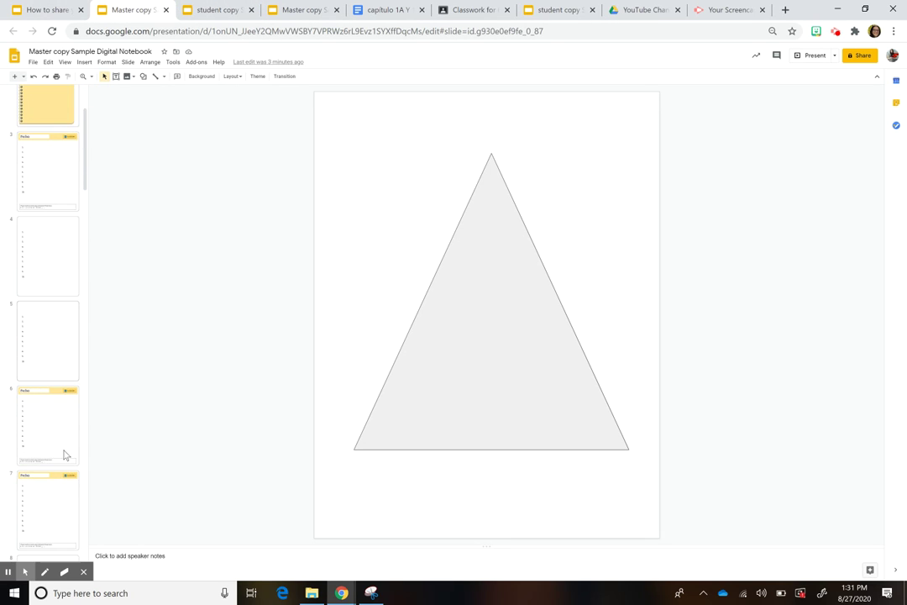
pyautogui.scroll(2, 67, 455)
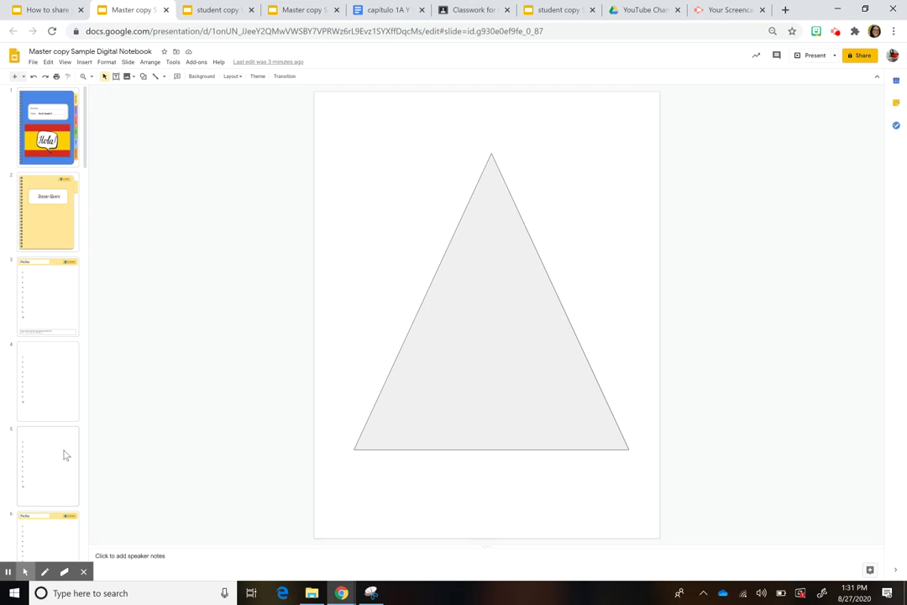
# Step: Switch to the presentation about sharing a digital notebook and show its Thank you for Watching slide
pyautogui.click(47, 10)
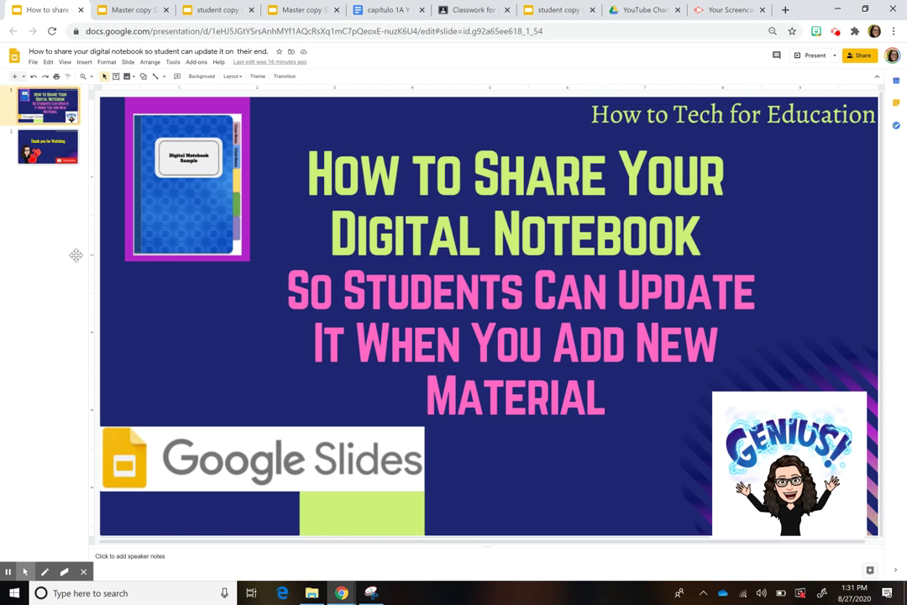
pyautogui.click(49, 148)
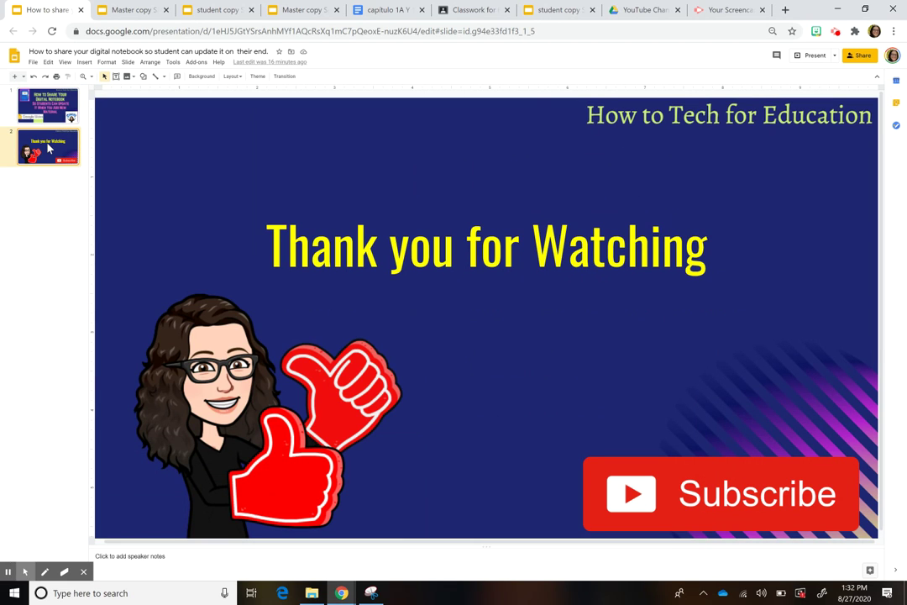